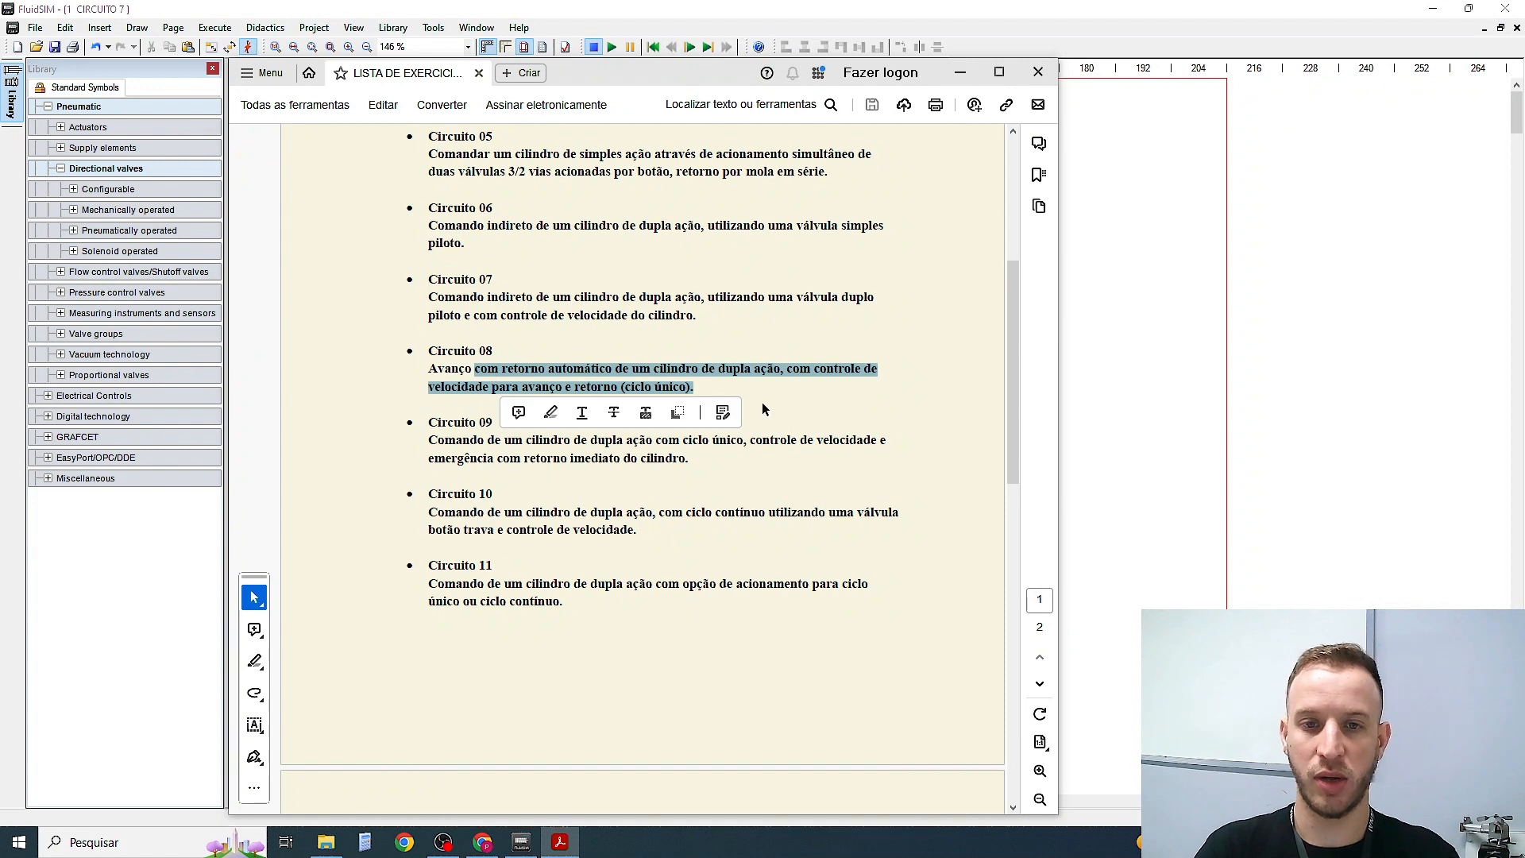
Minimize the PDF exercise list and save the existing circuit as a new file named CIRCUITO 8
click(503, 375)
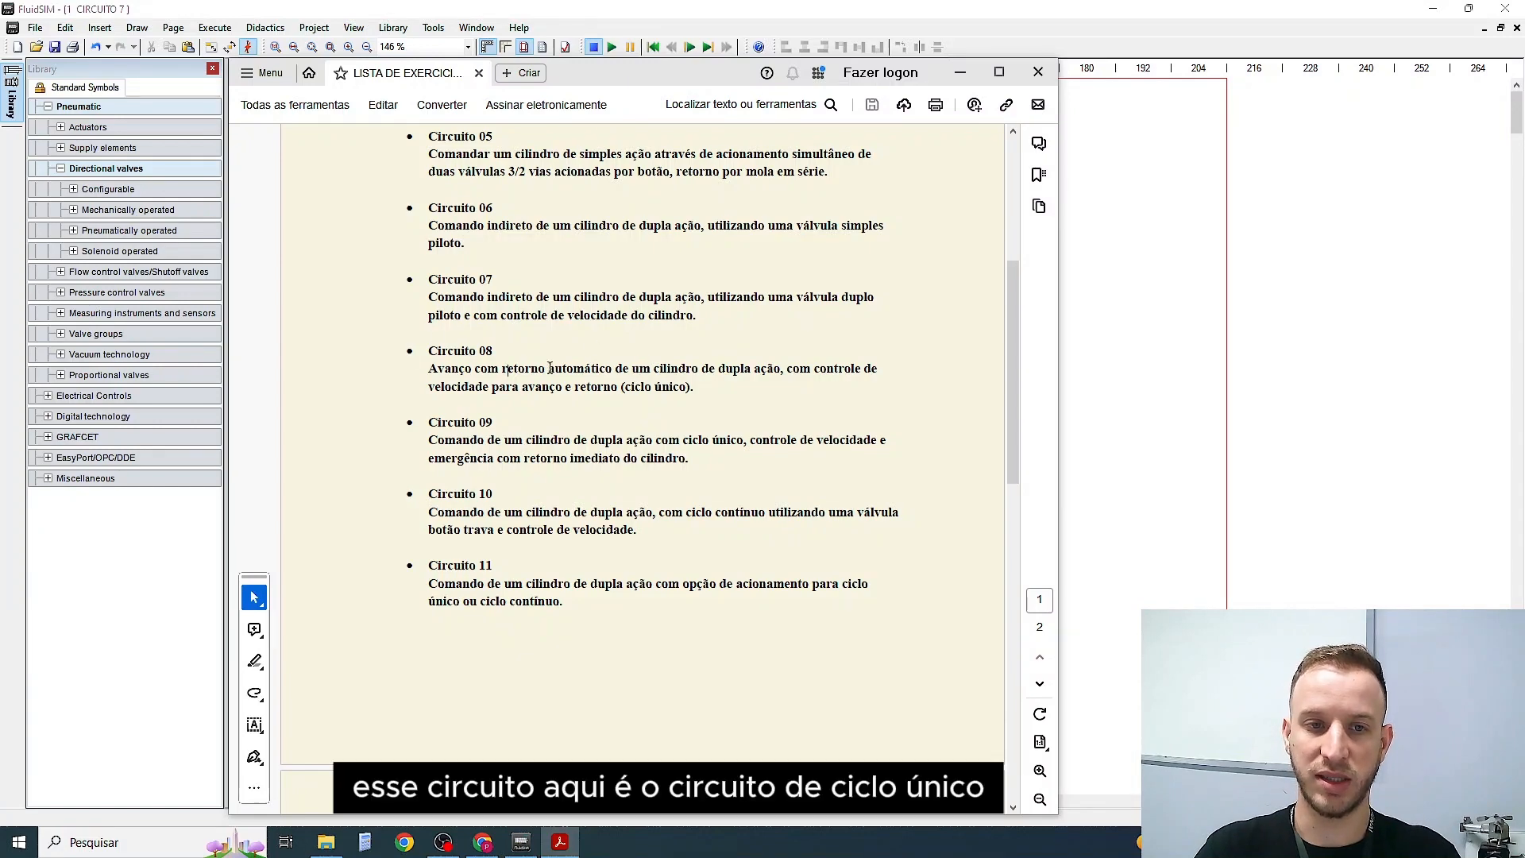
click(961, 73)
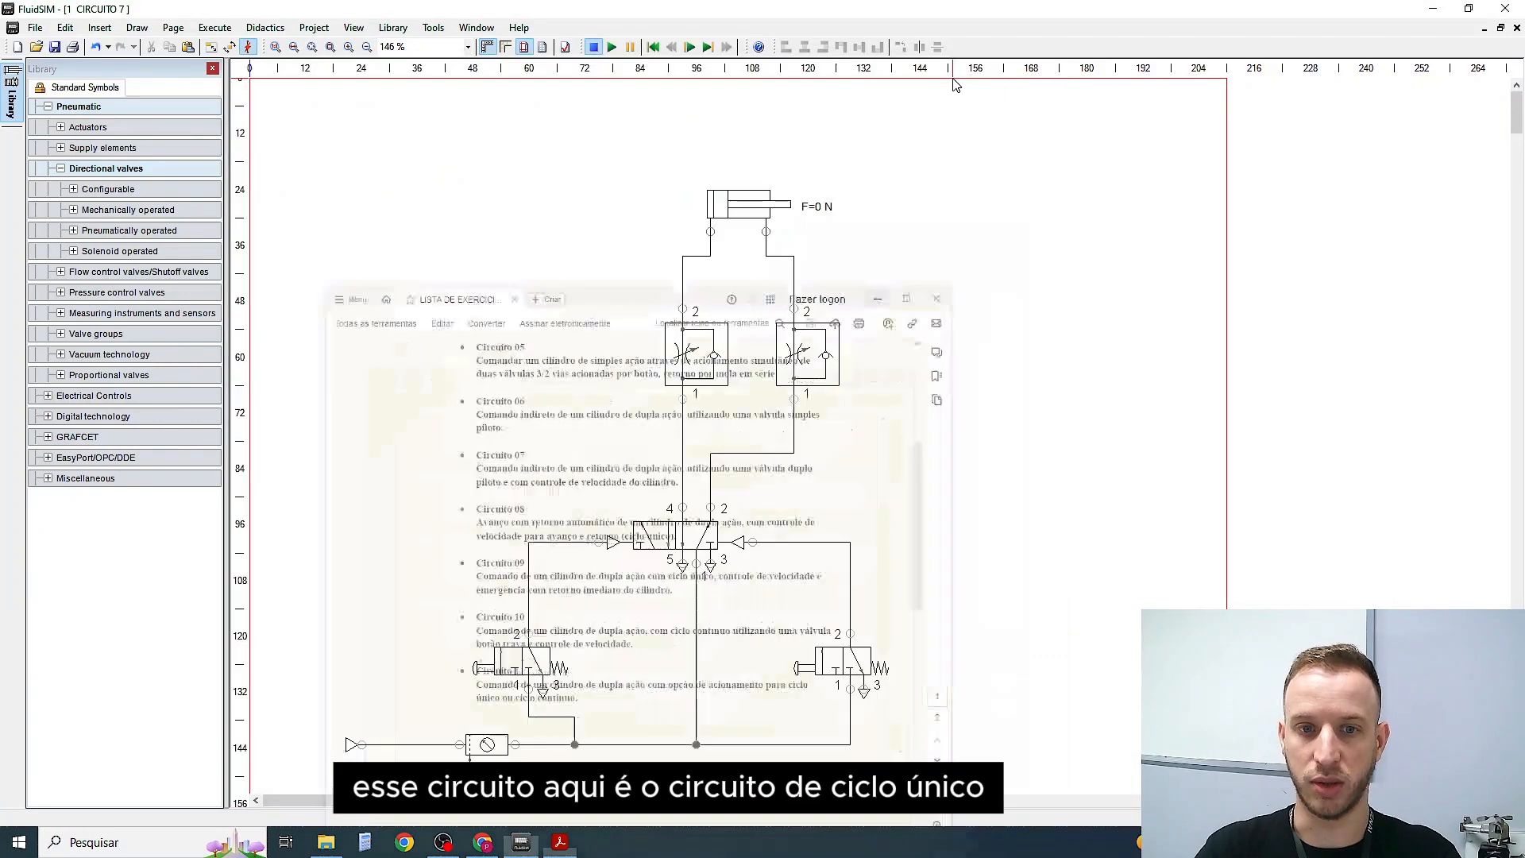
click(42, 29)
click(78, 142)
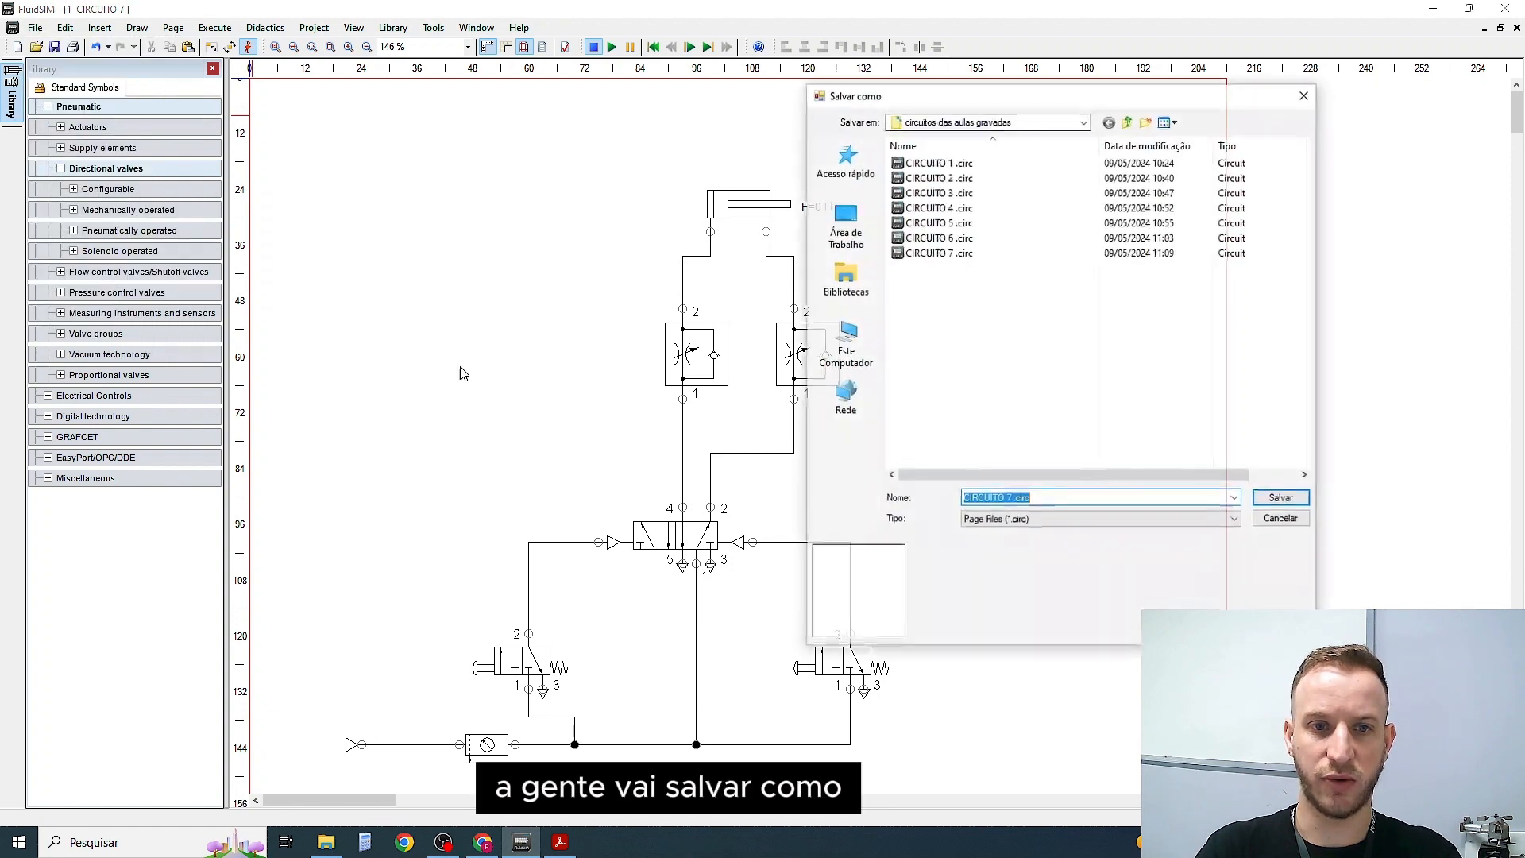
click(1011, 499)
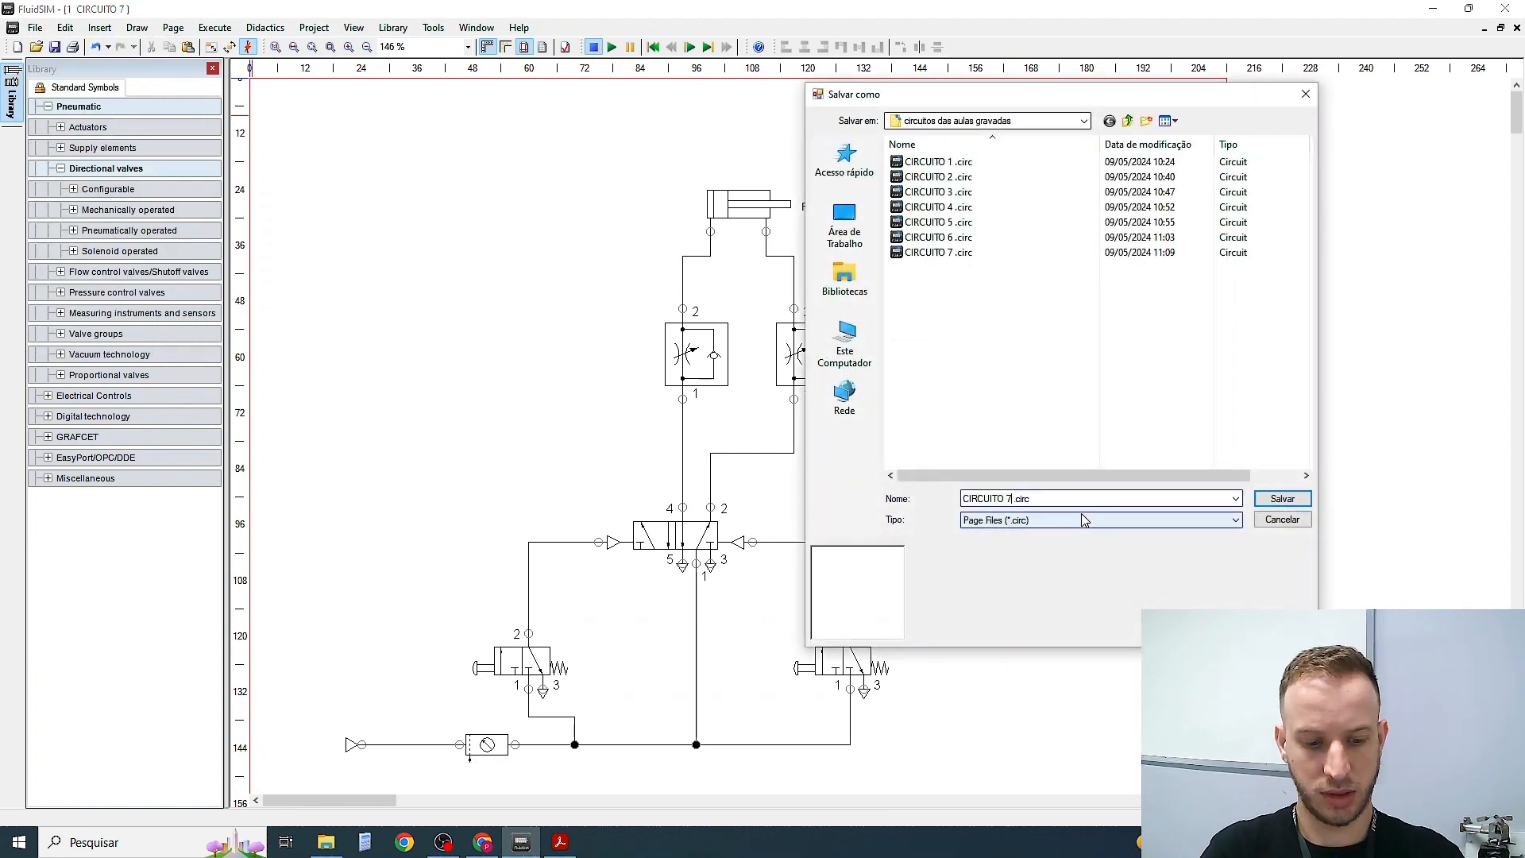
key(BackSpace)
text(8)
key(Return)
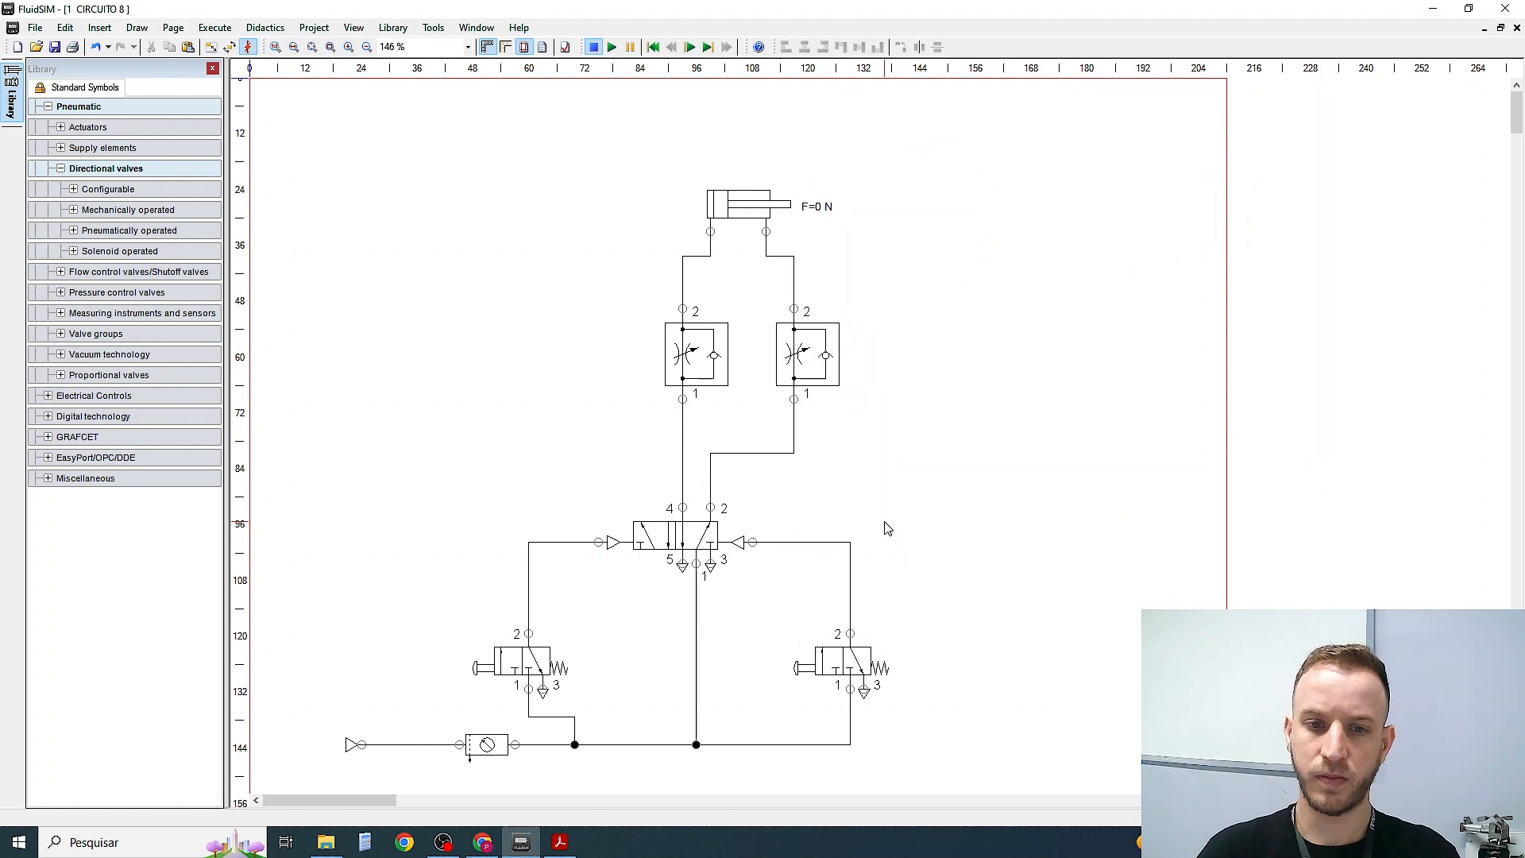
Switch to the PDF exercise list, review the Circuito 08 requirements, and return to the FluidSIM circuit
click(560, 844)
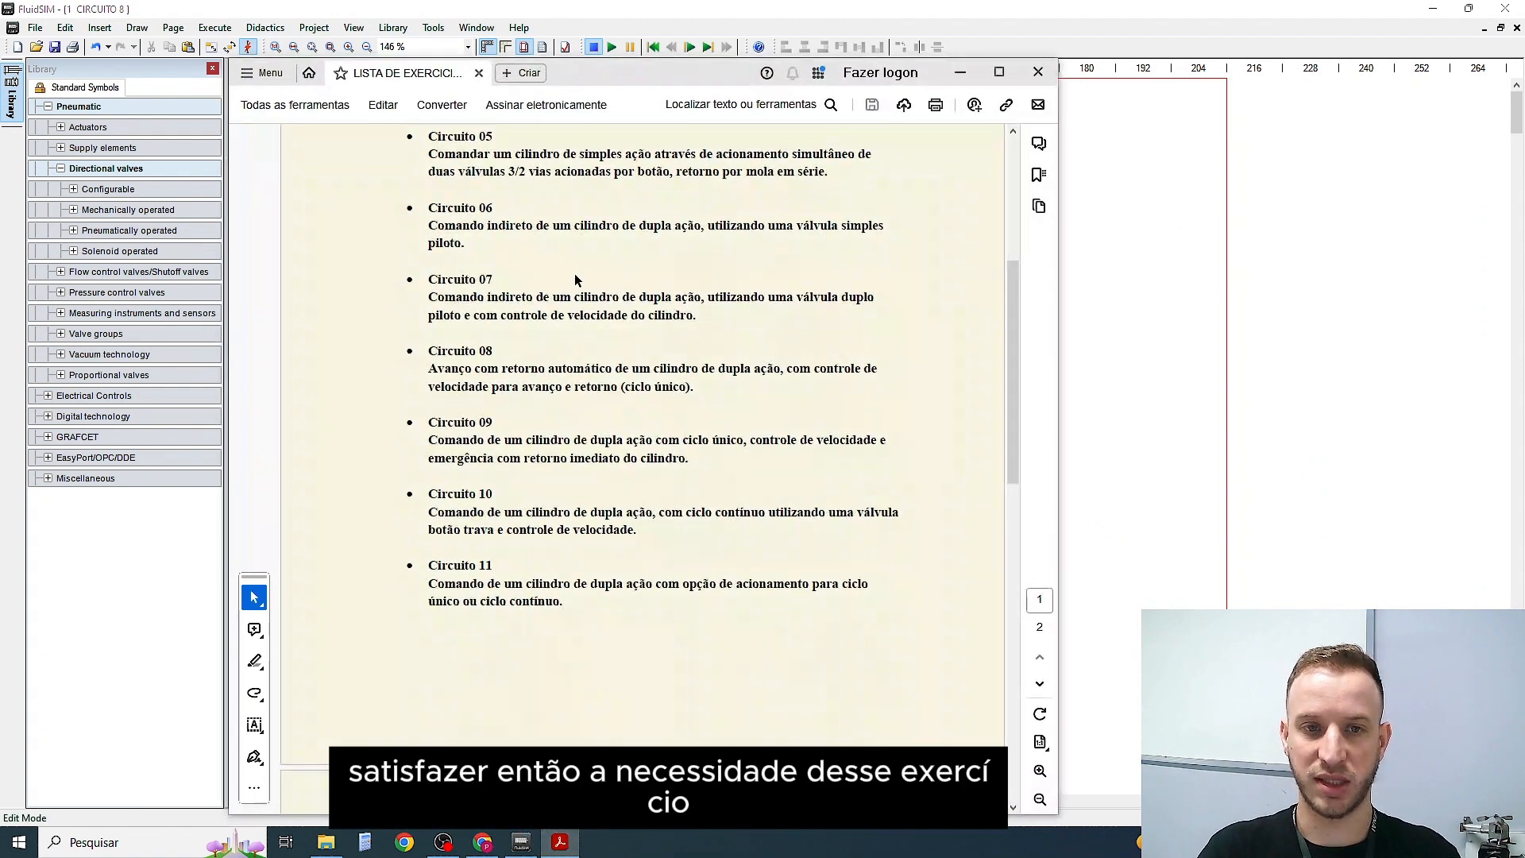
drag(702, 390, 410, 349)
click(769, 390)
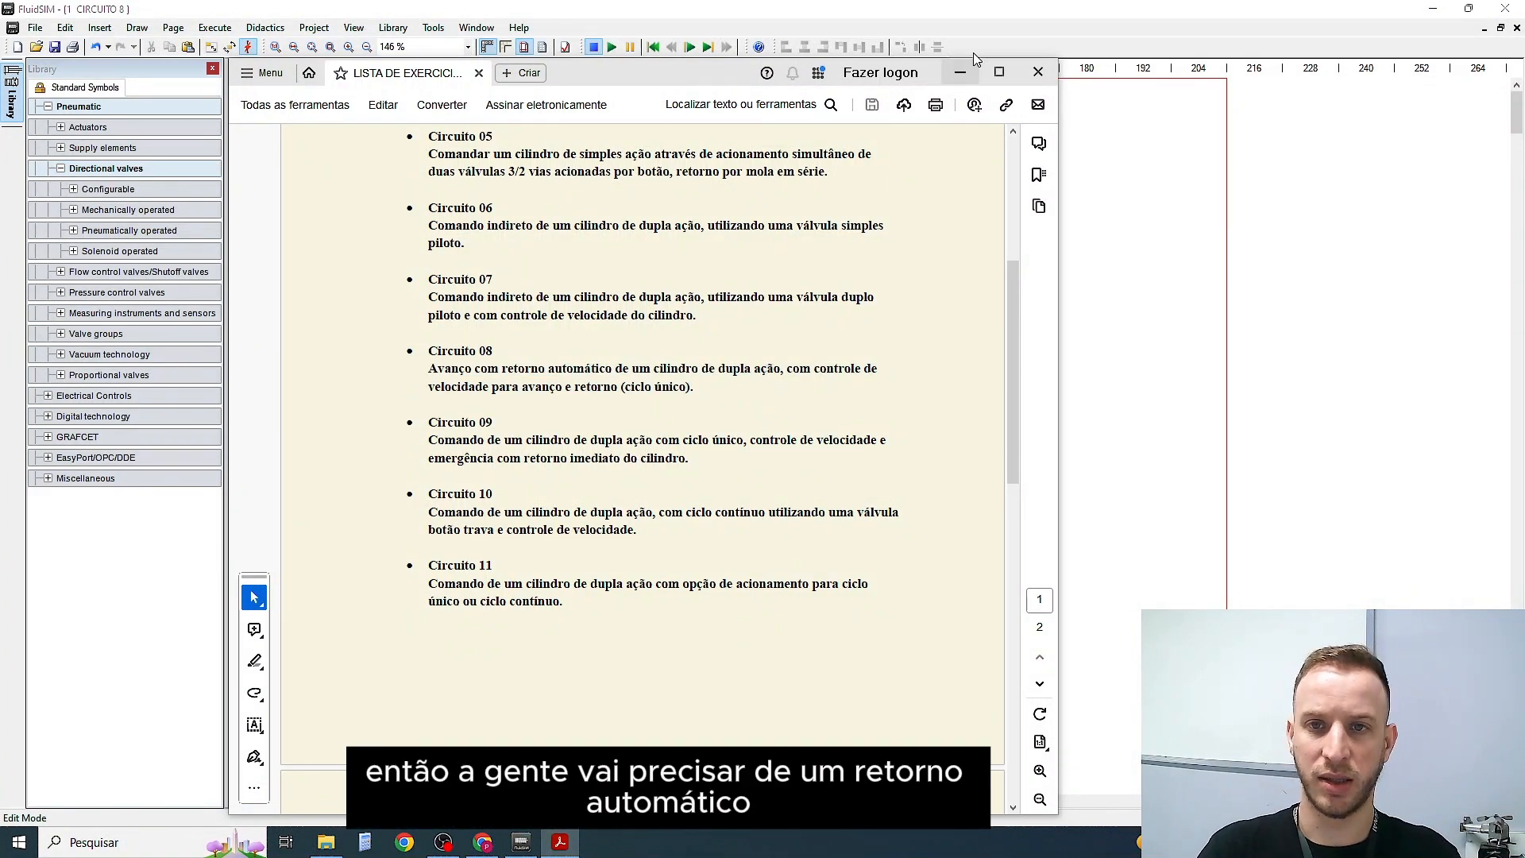
click(959, 72)
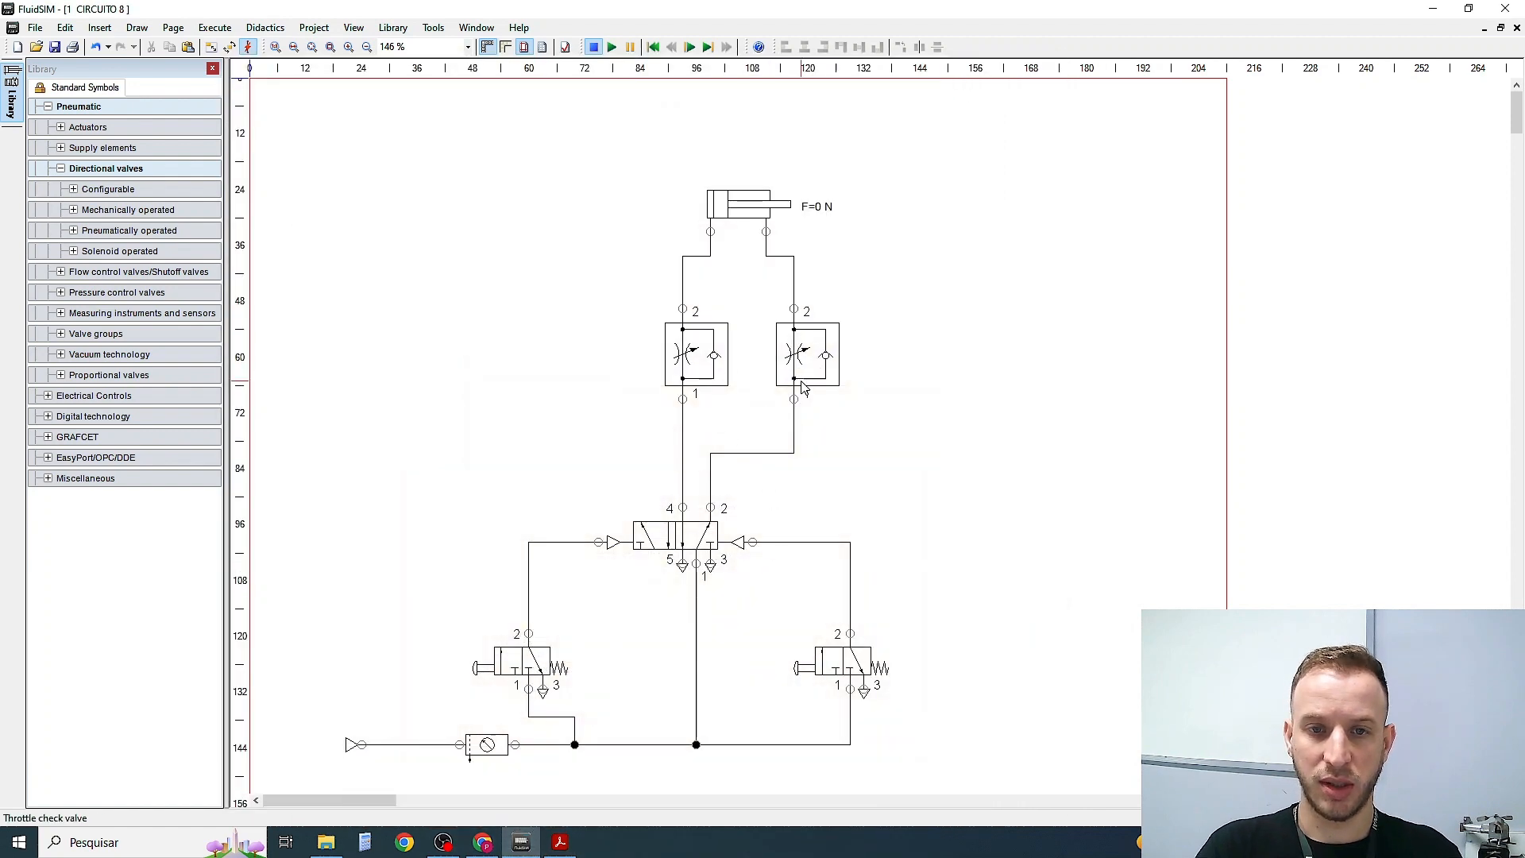
Delete the right-hand push-button 3/2-way valve and the leftover line from the 5/n valve's right pilot
click(854, 678)
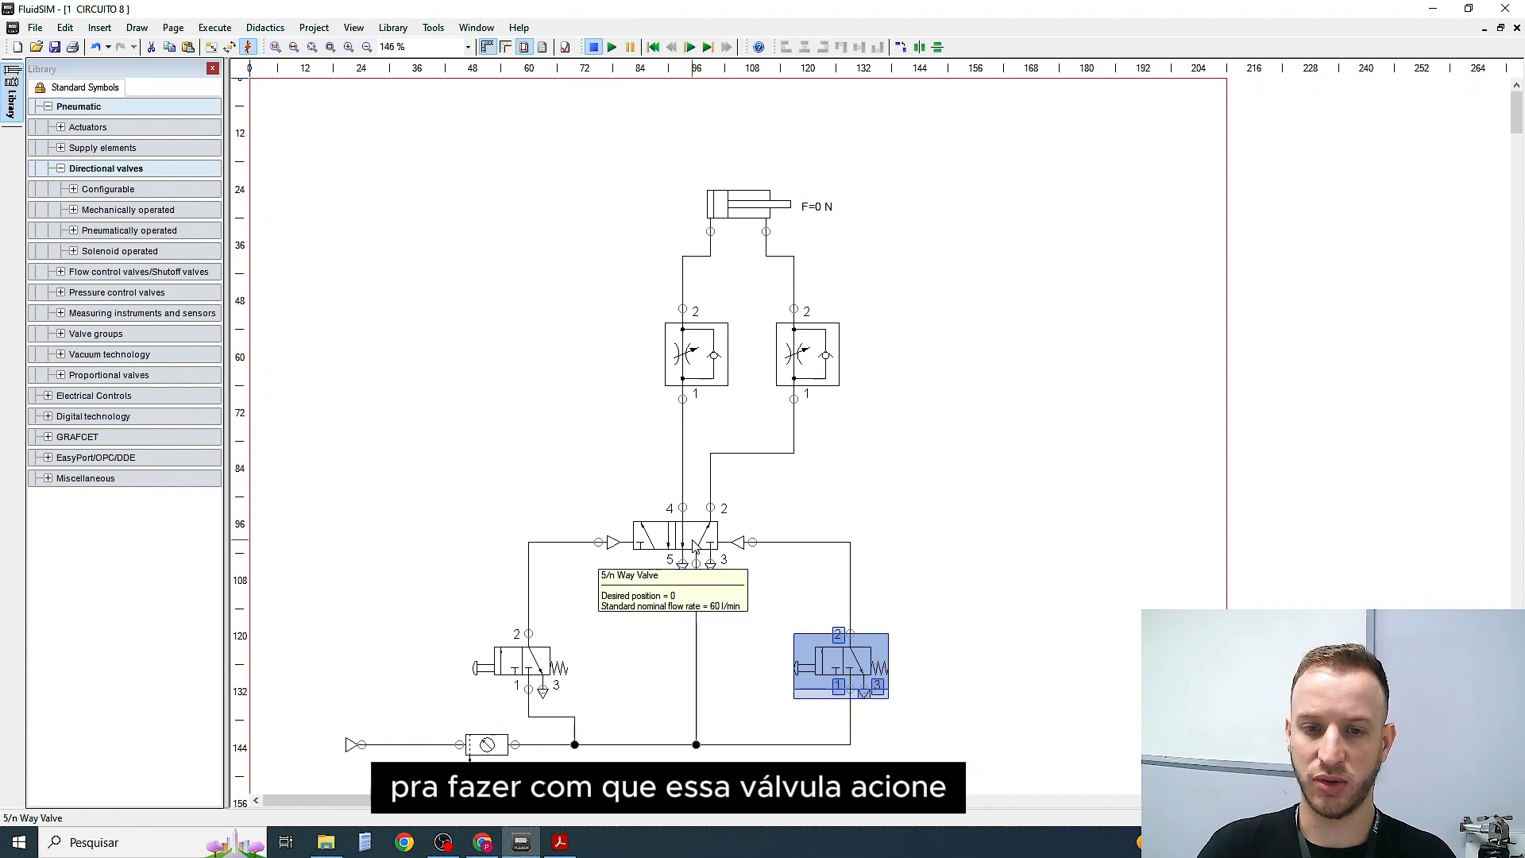
key(Delete)
click(851, 673)
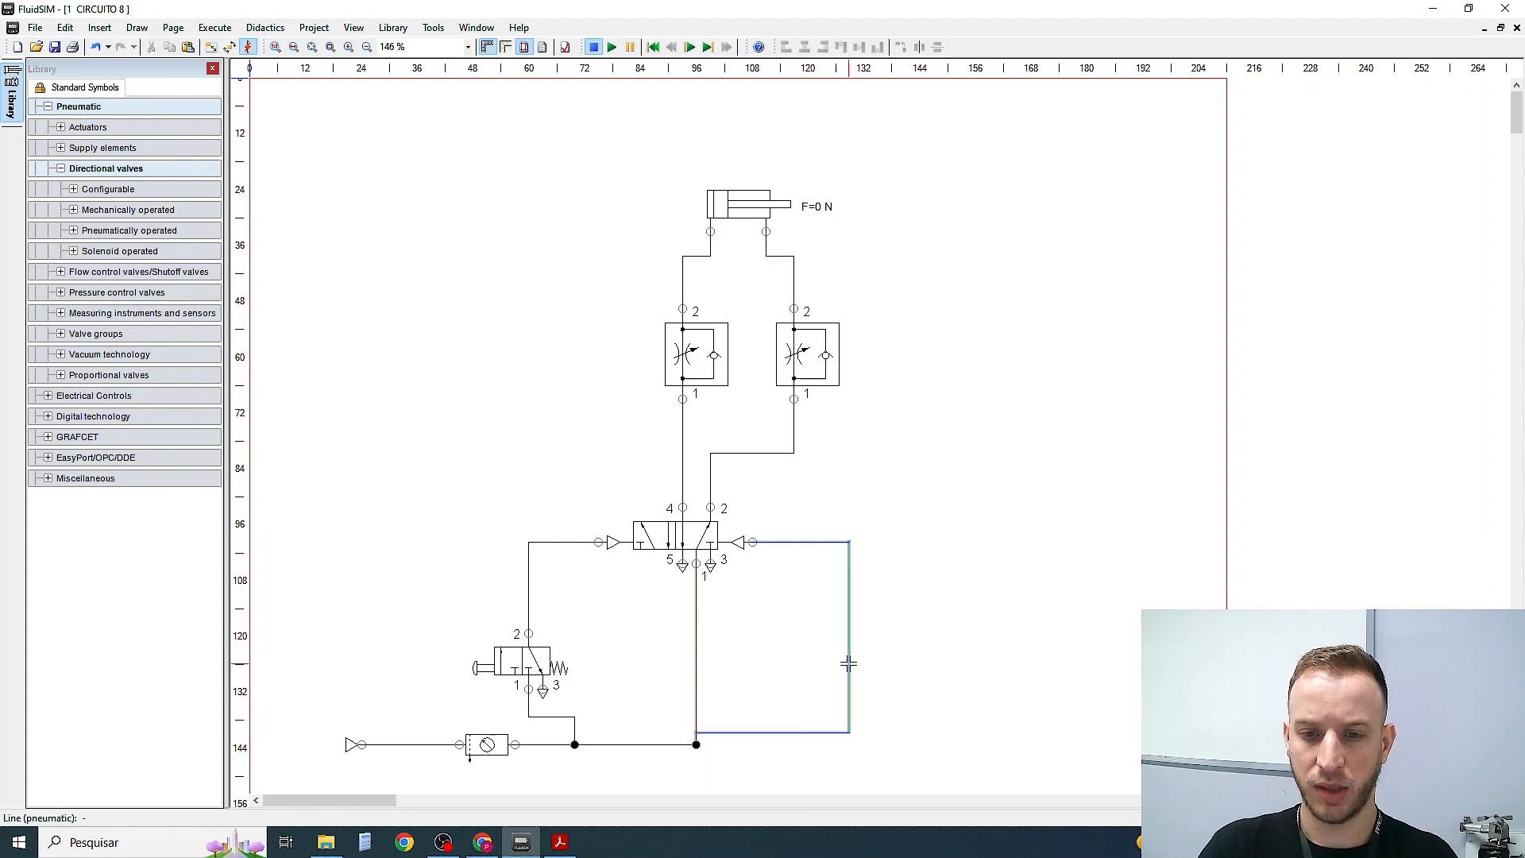
key(Delete)
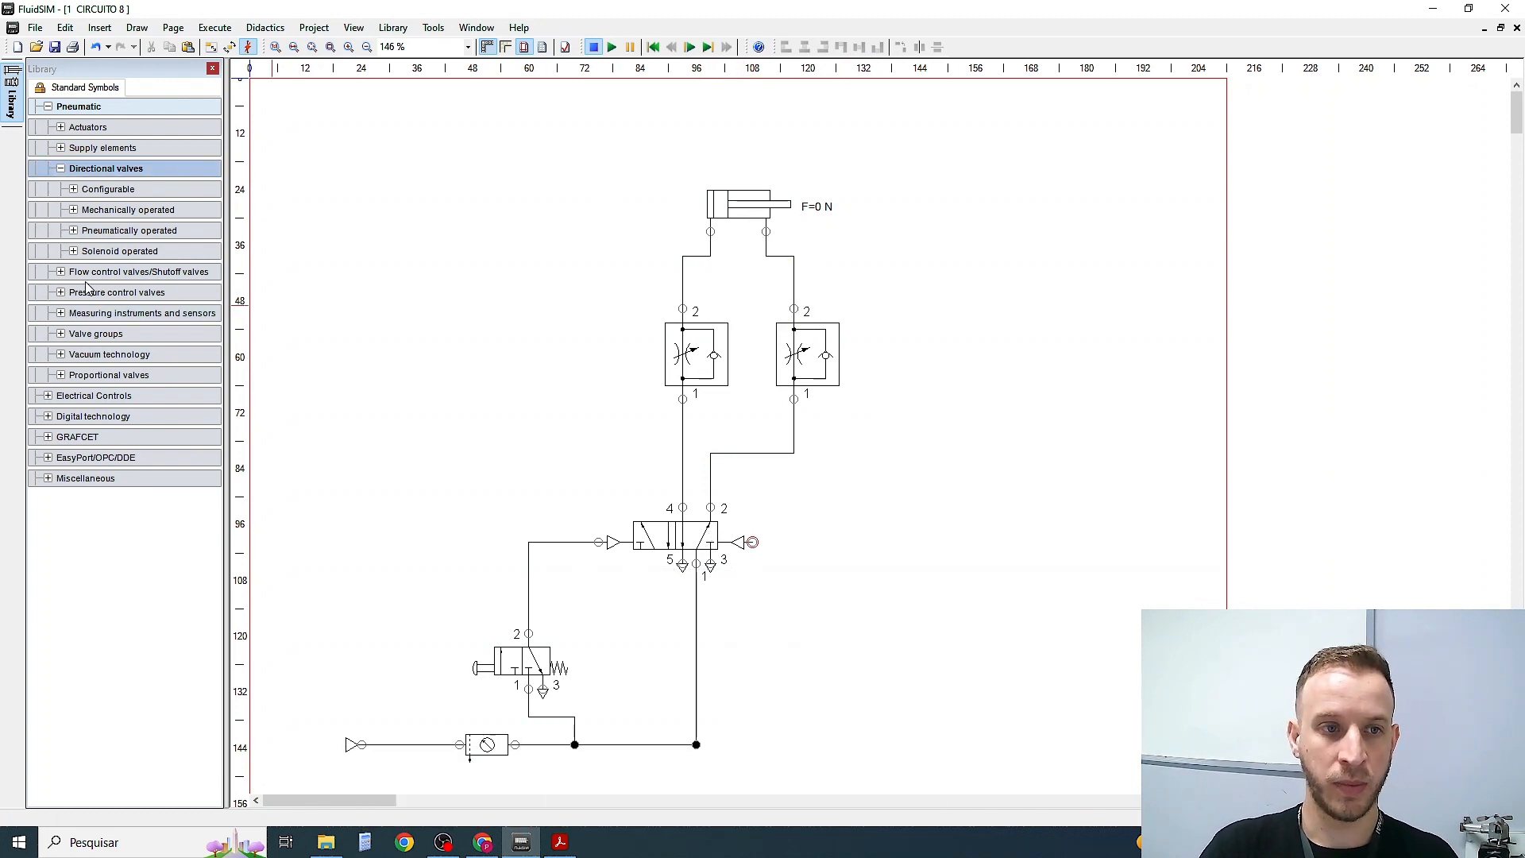
Place a configurable 3/n Way Valve at lower right, connecting port 2 to the 5/n valve's right pilot and port 1 to the air supply line
click(60, 168)
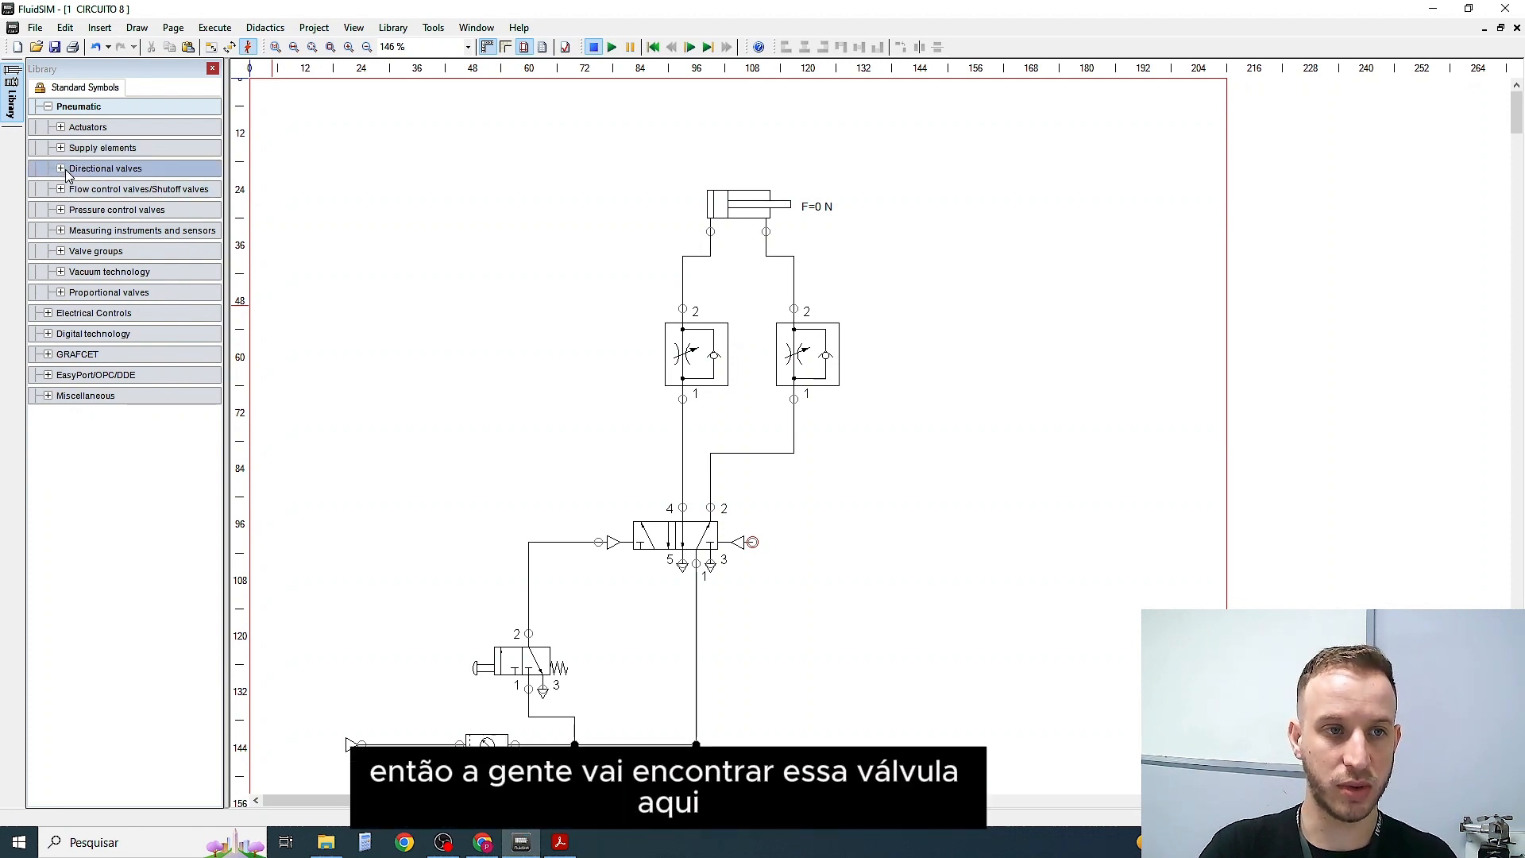
click(61, 169)
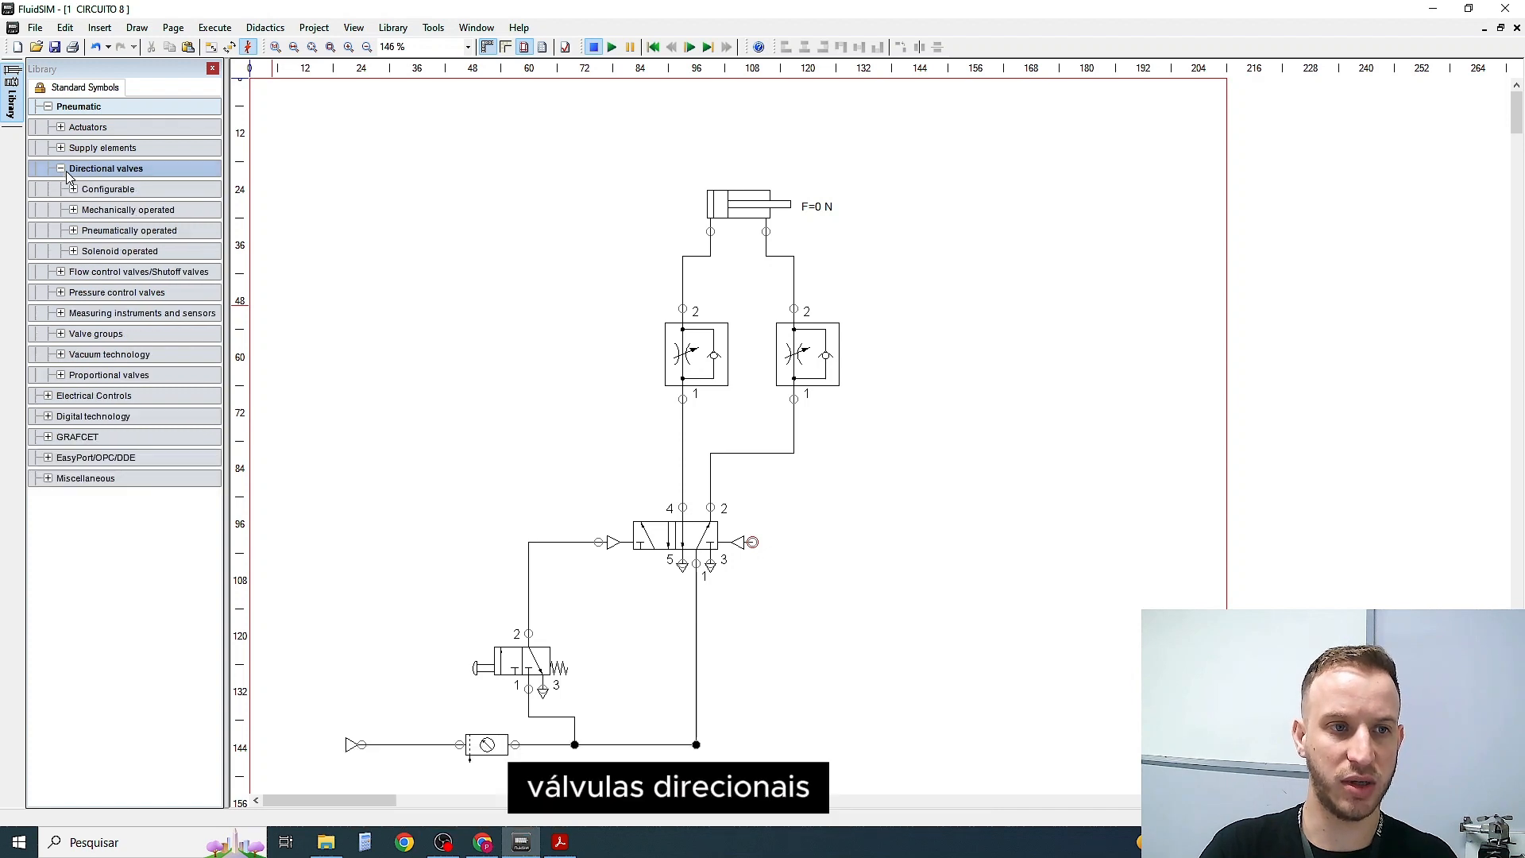
click(74, 211)
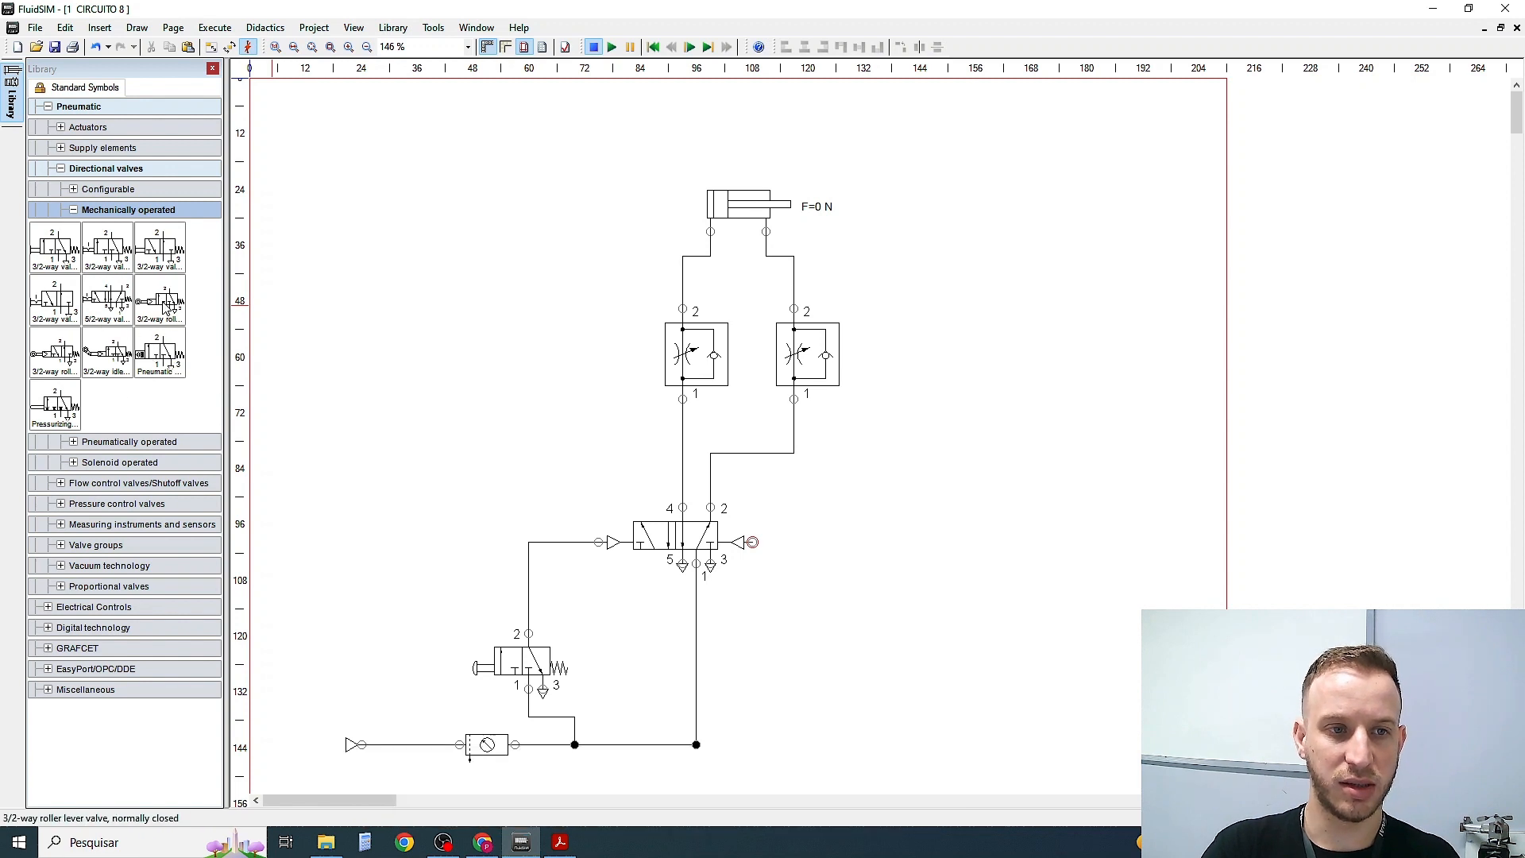
click(73, 190)
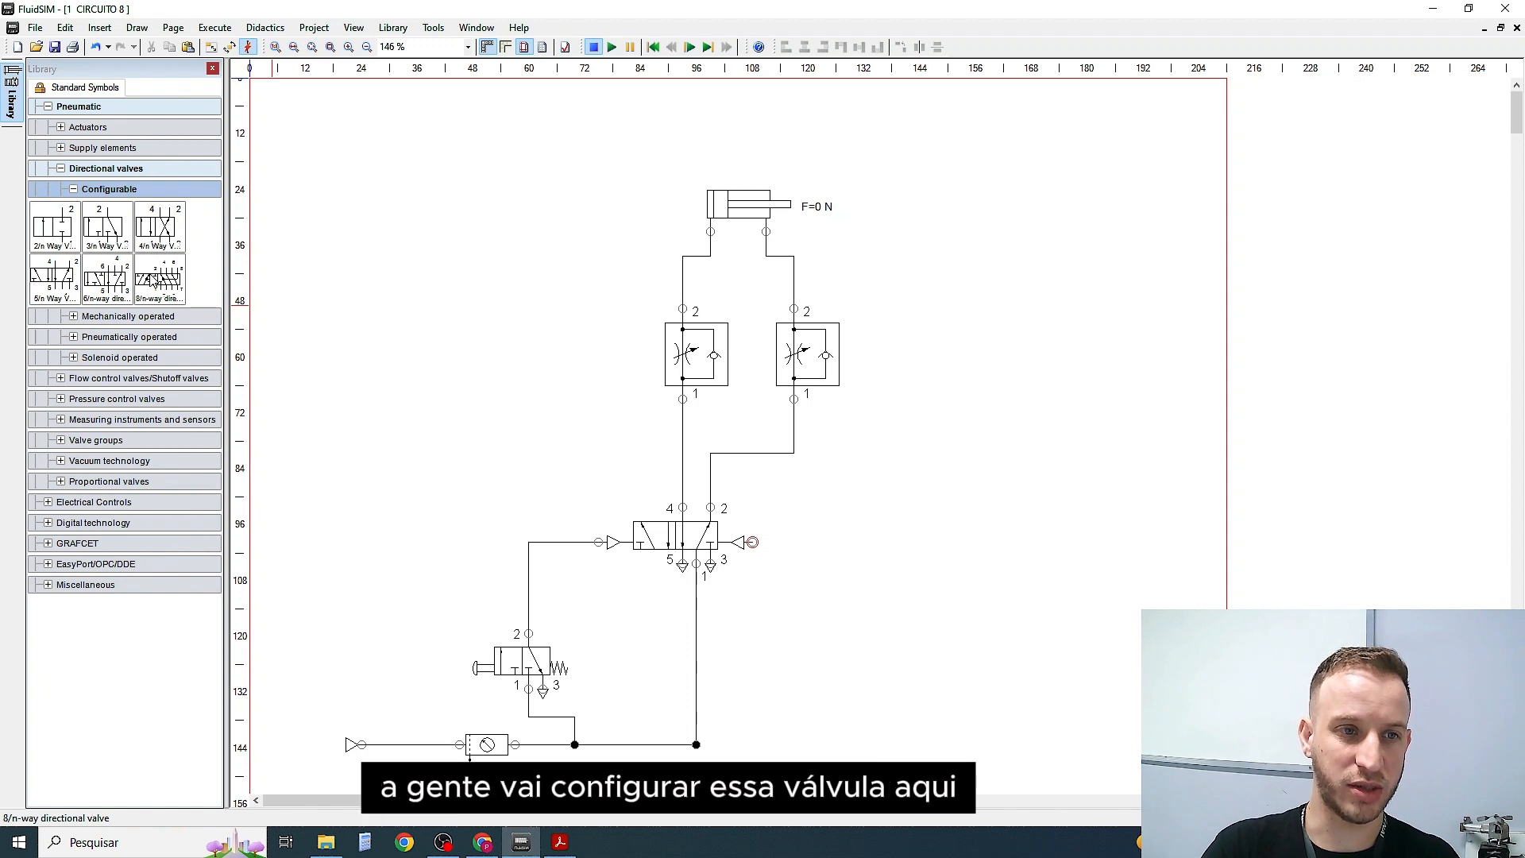
drag(108, 228, 905, 650)
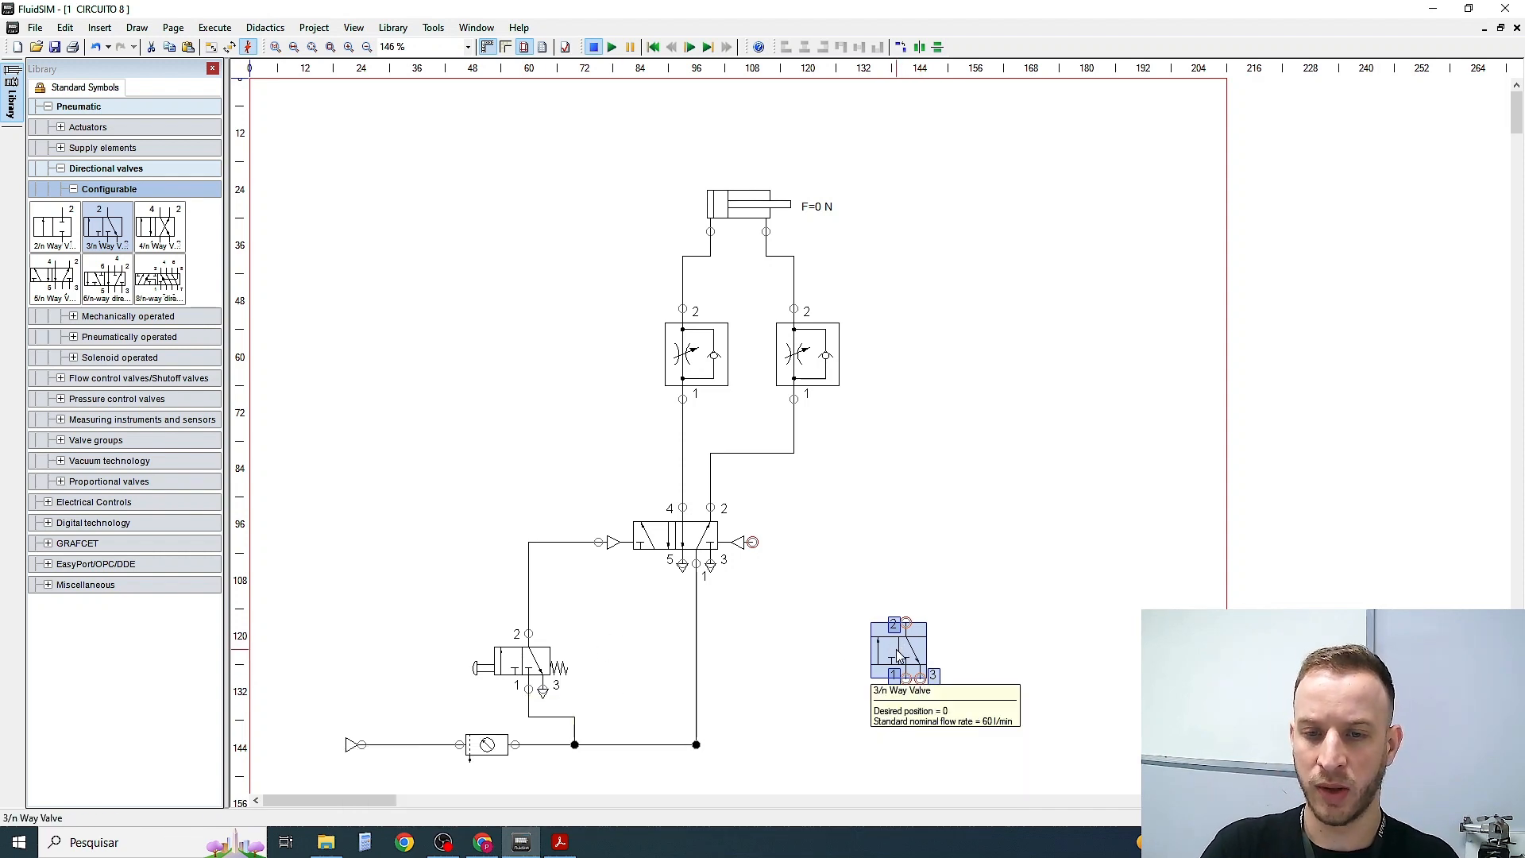
drag(906, 623, 752, 543)
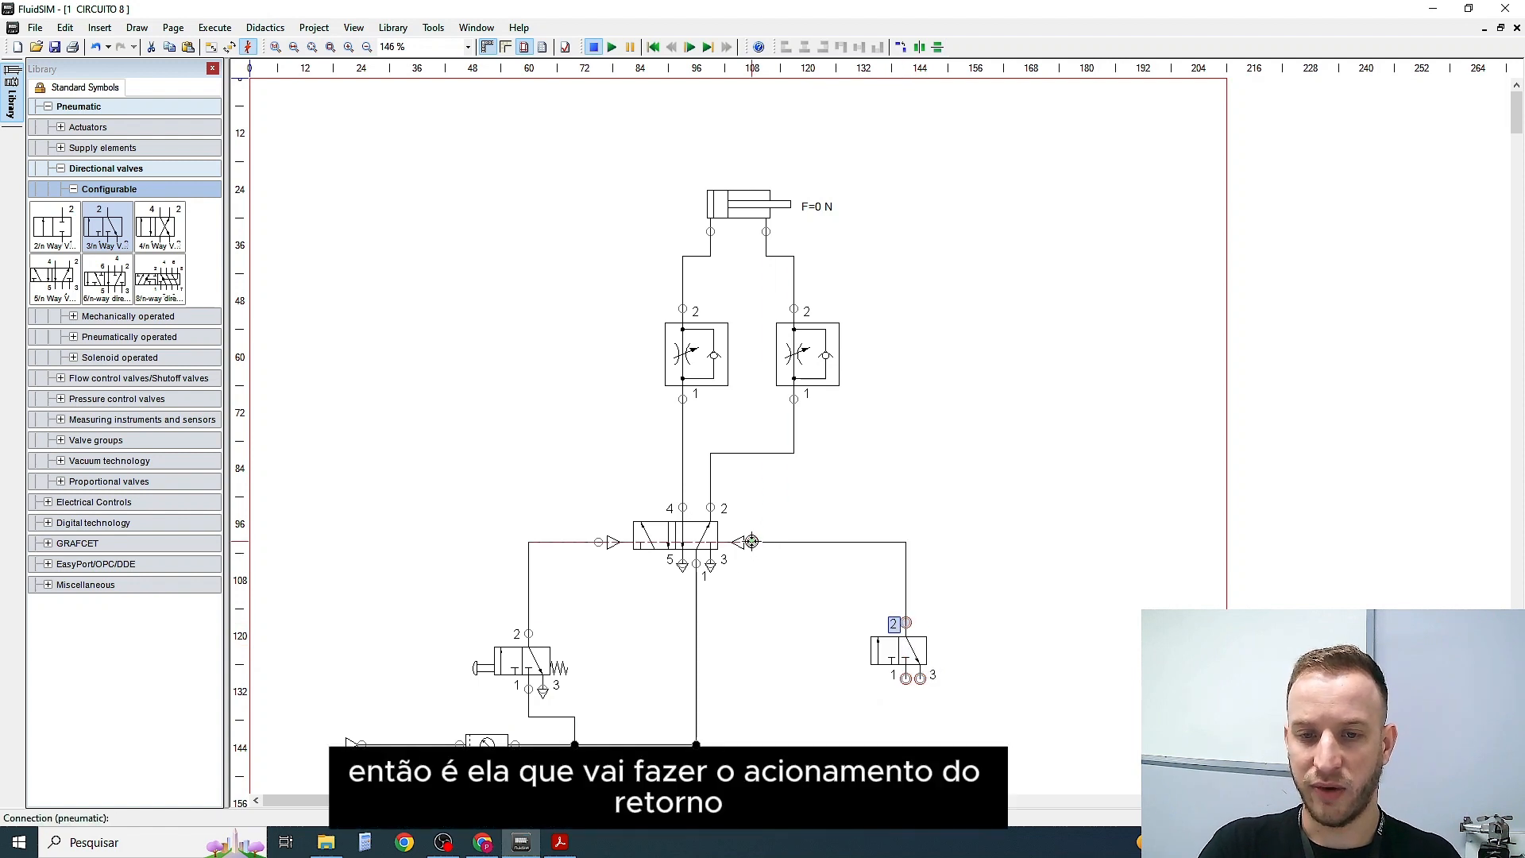
drag(906, 677, 762, 743)
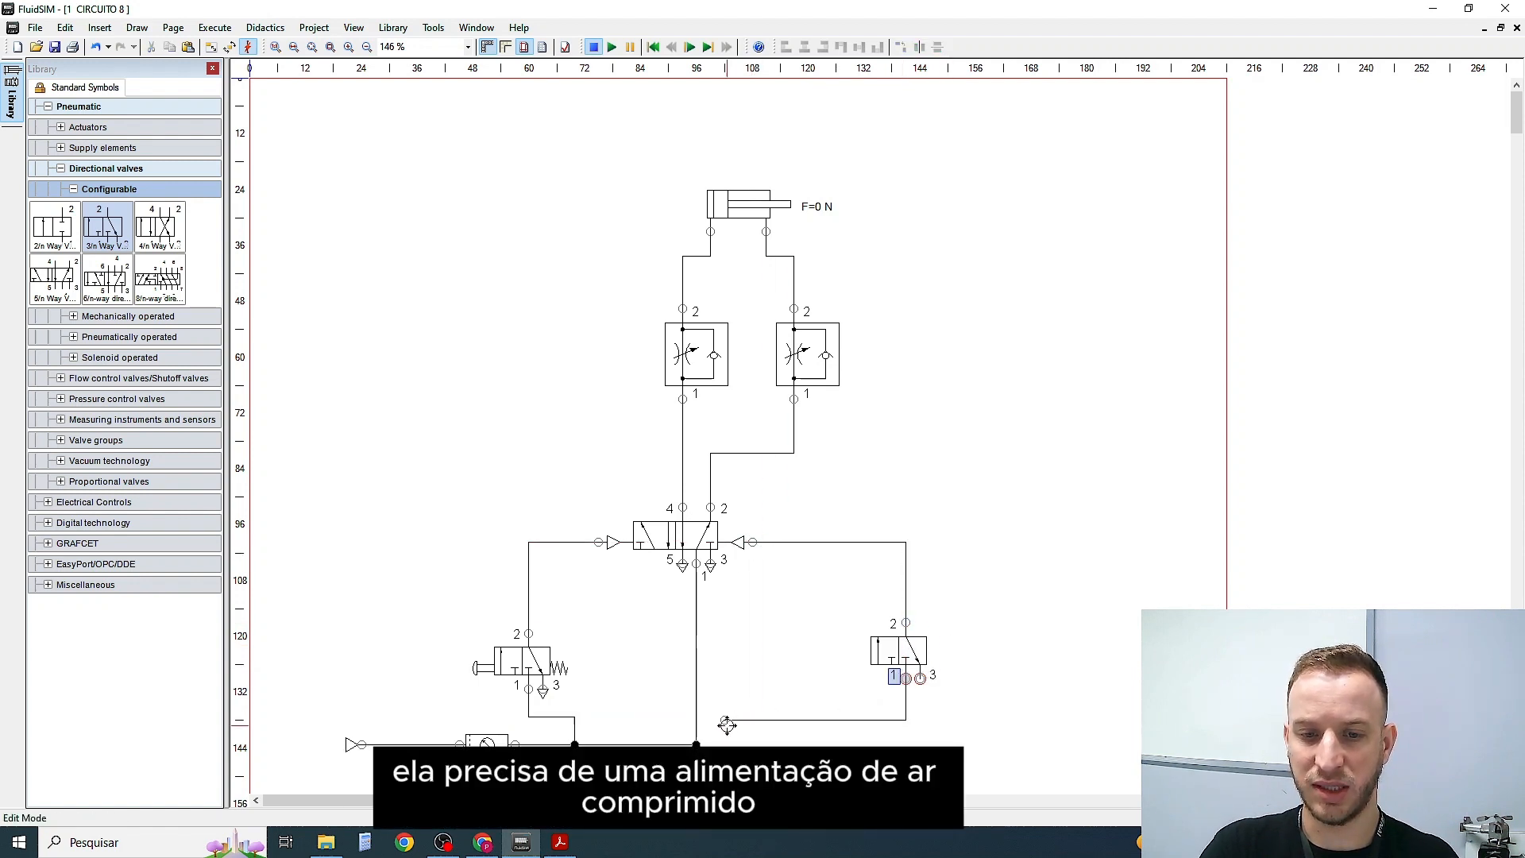
Try to add an exhaust terminator to port 3 of the new 3/n Way Valve
double_click(920, 678)
click(718, 507)
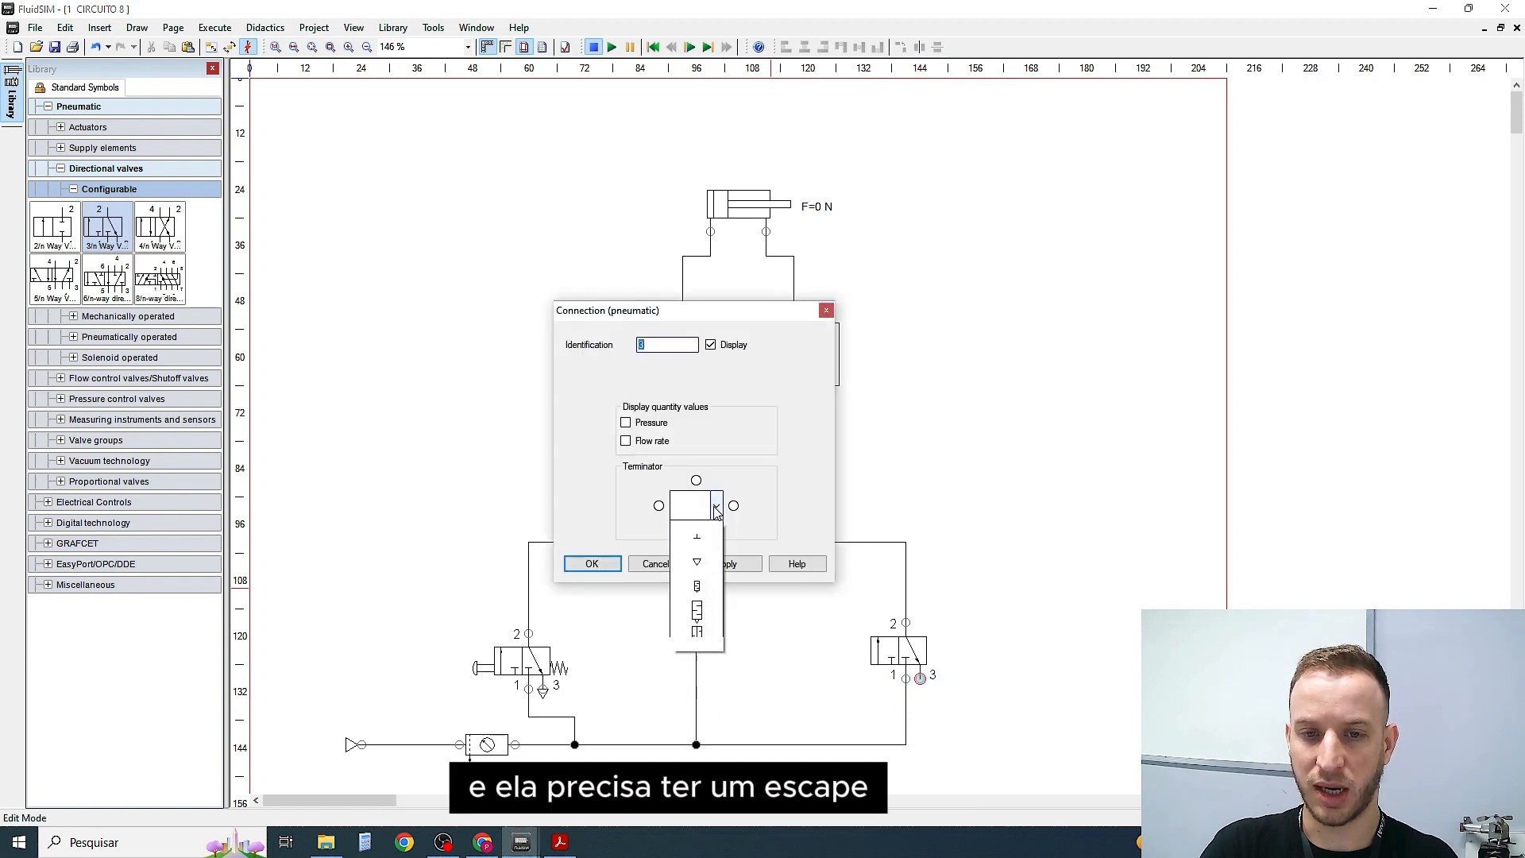
click(699, 582)
key(Return)
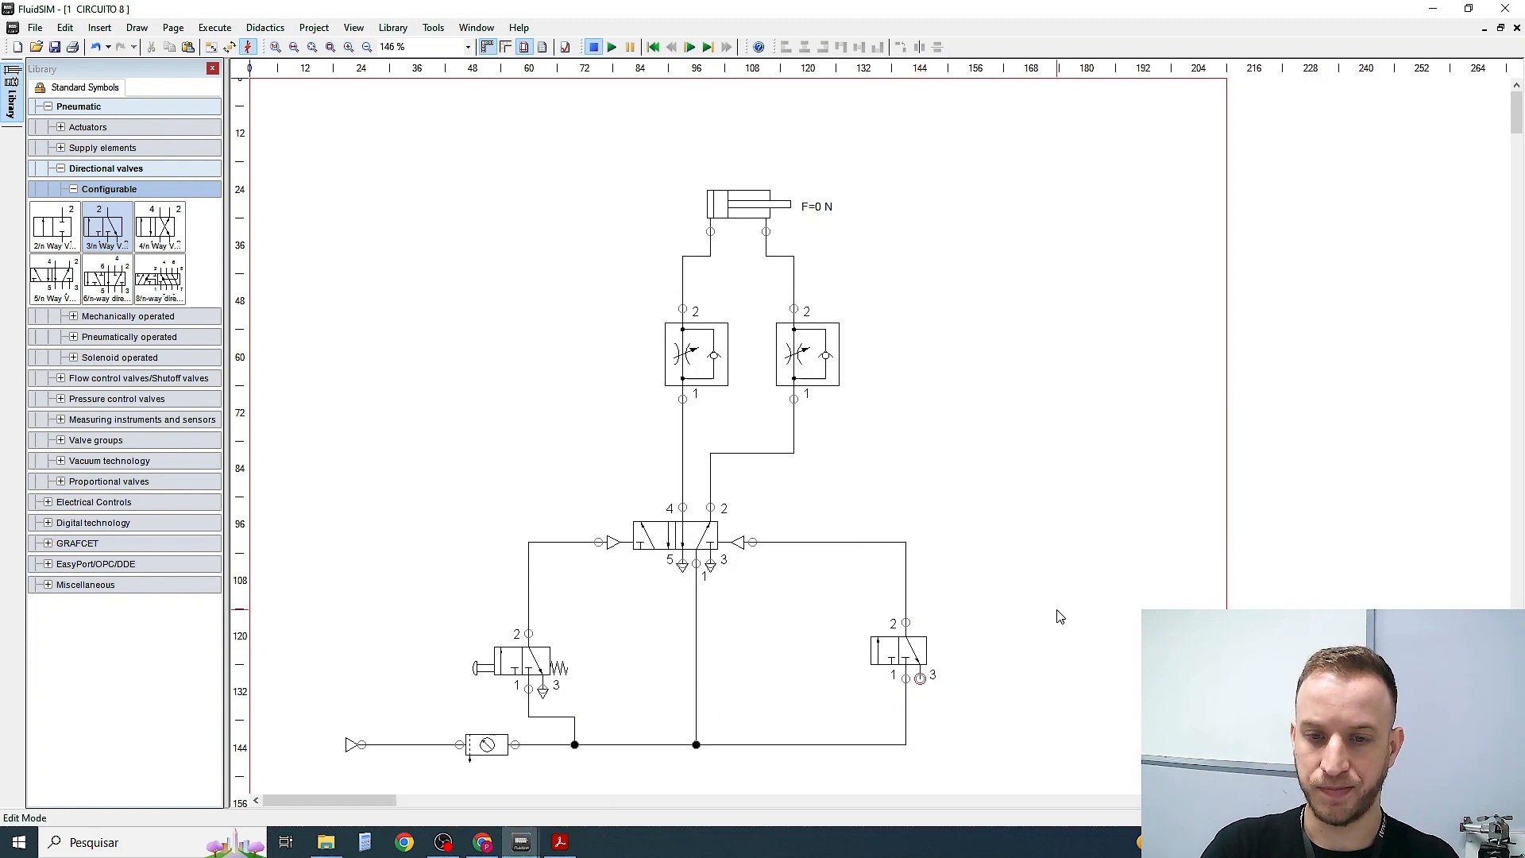
Configure the new 3/n Way Valve with mechanical roller actuation on its left side and spring return on its right
double_click(900, 653)
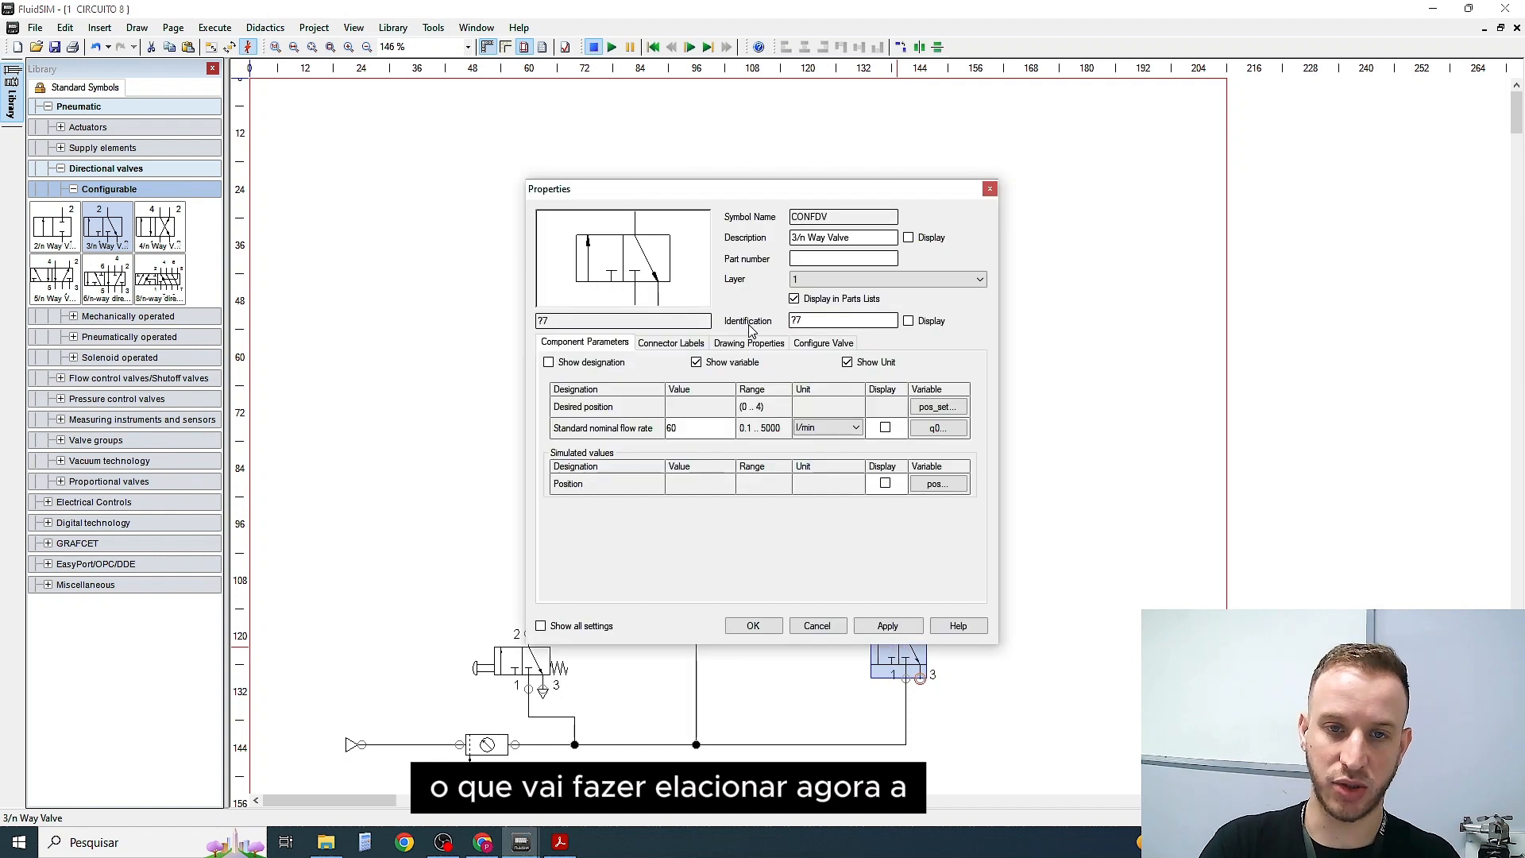
click(825, 350)
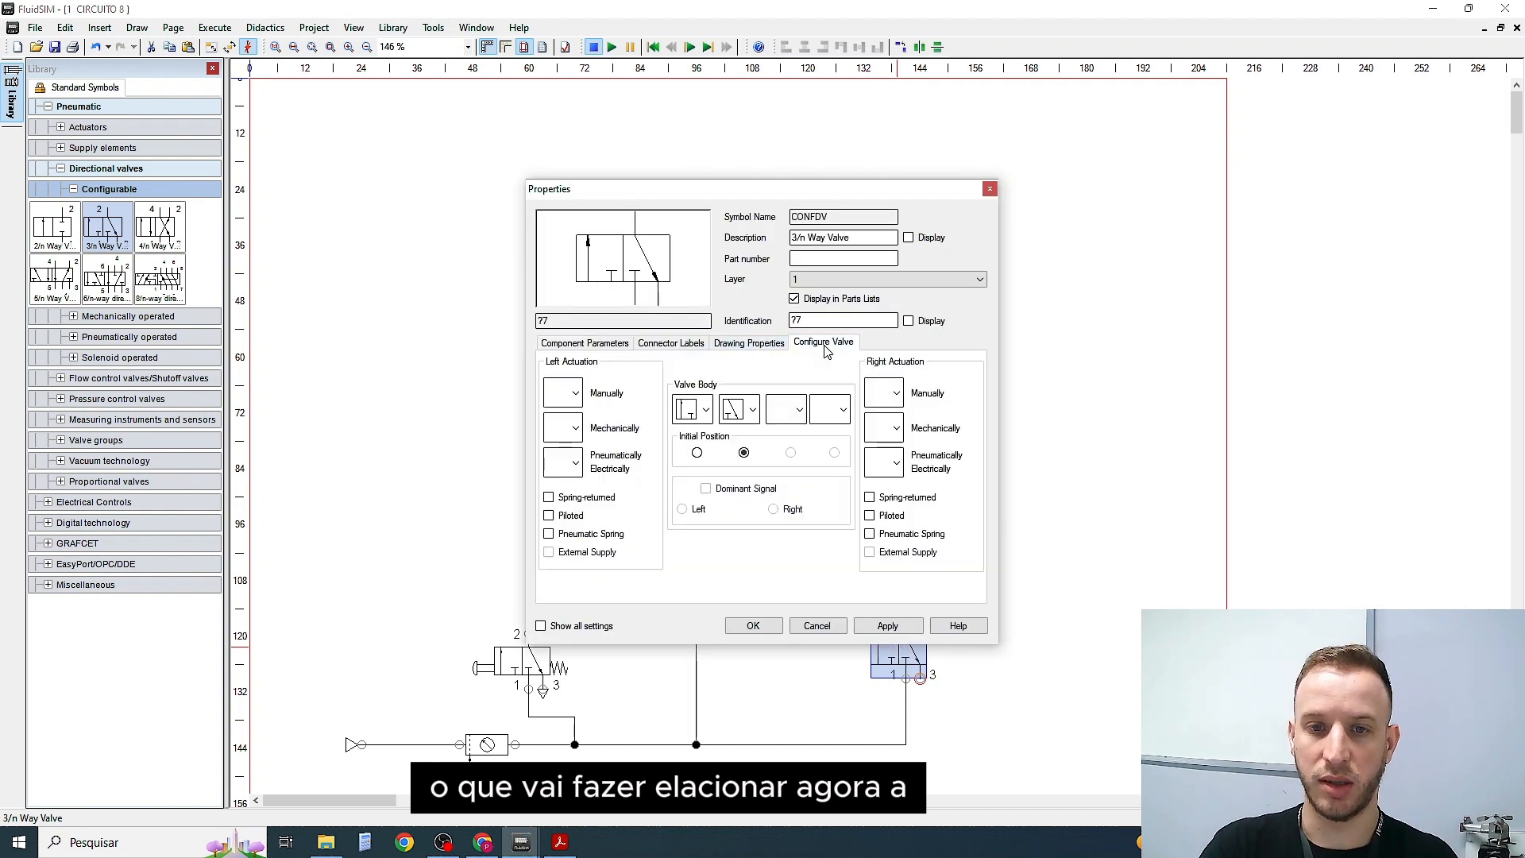
click(576, 429)
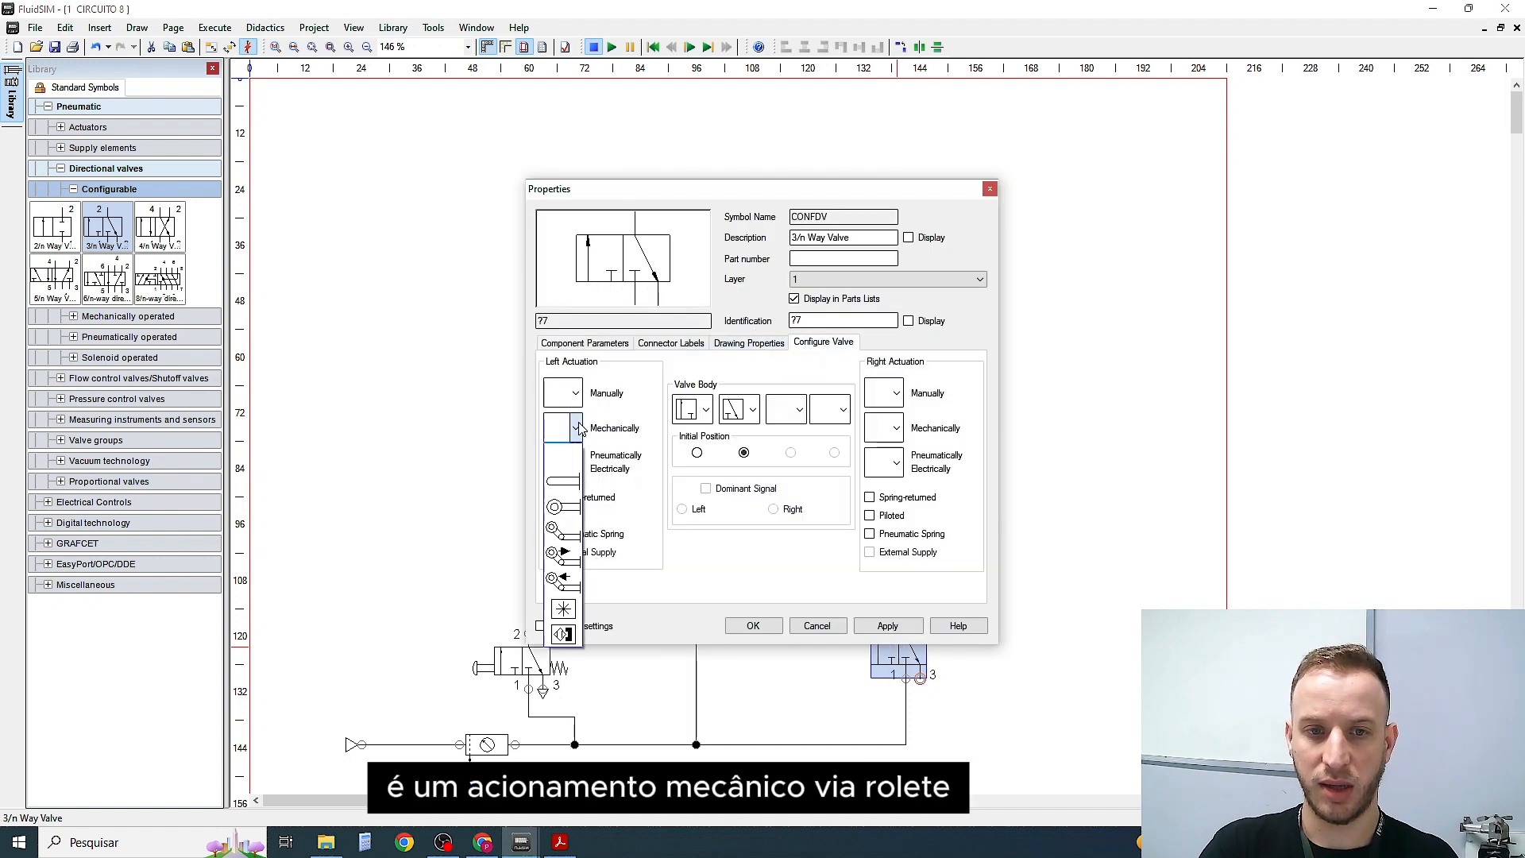
click(567, 508)
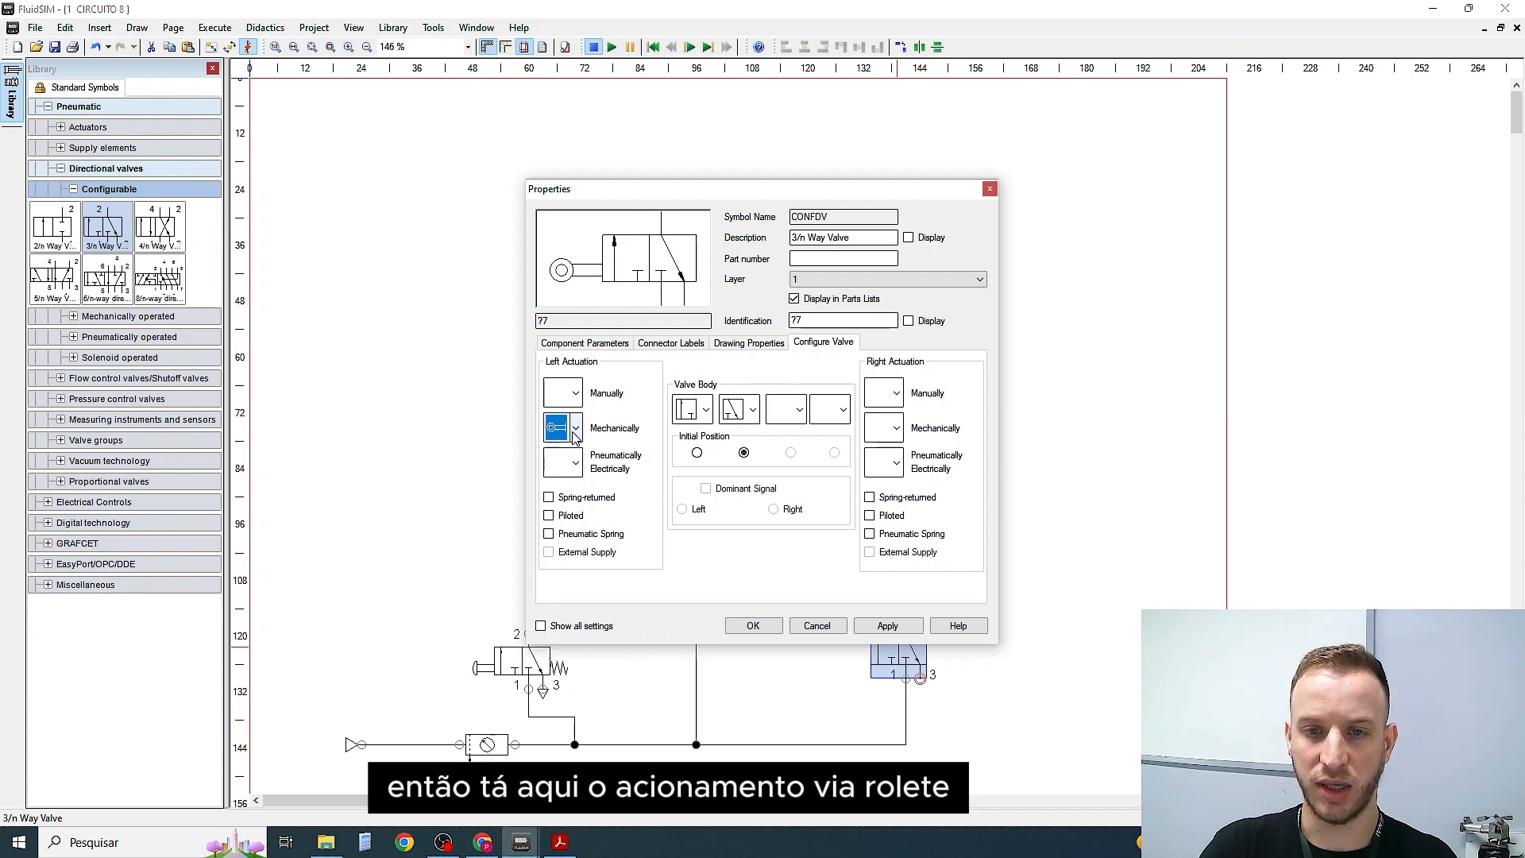
click(870, 497)
click(888, 625)
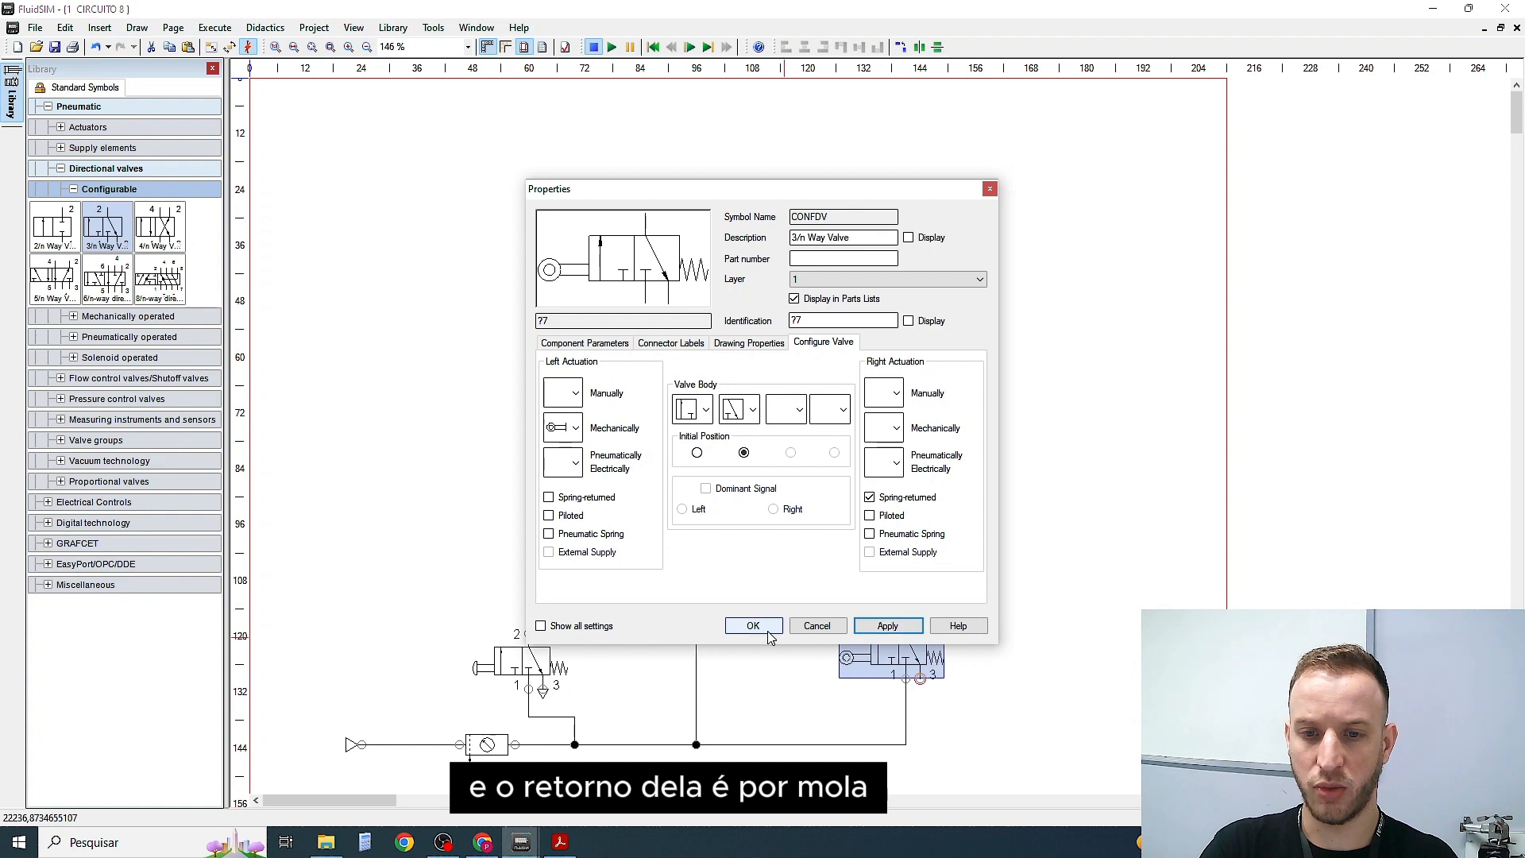
click(750, 626)
click(950, 565)
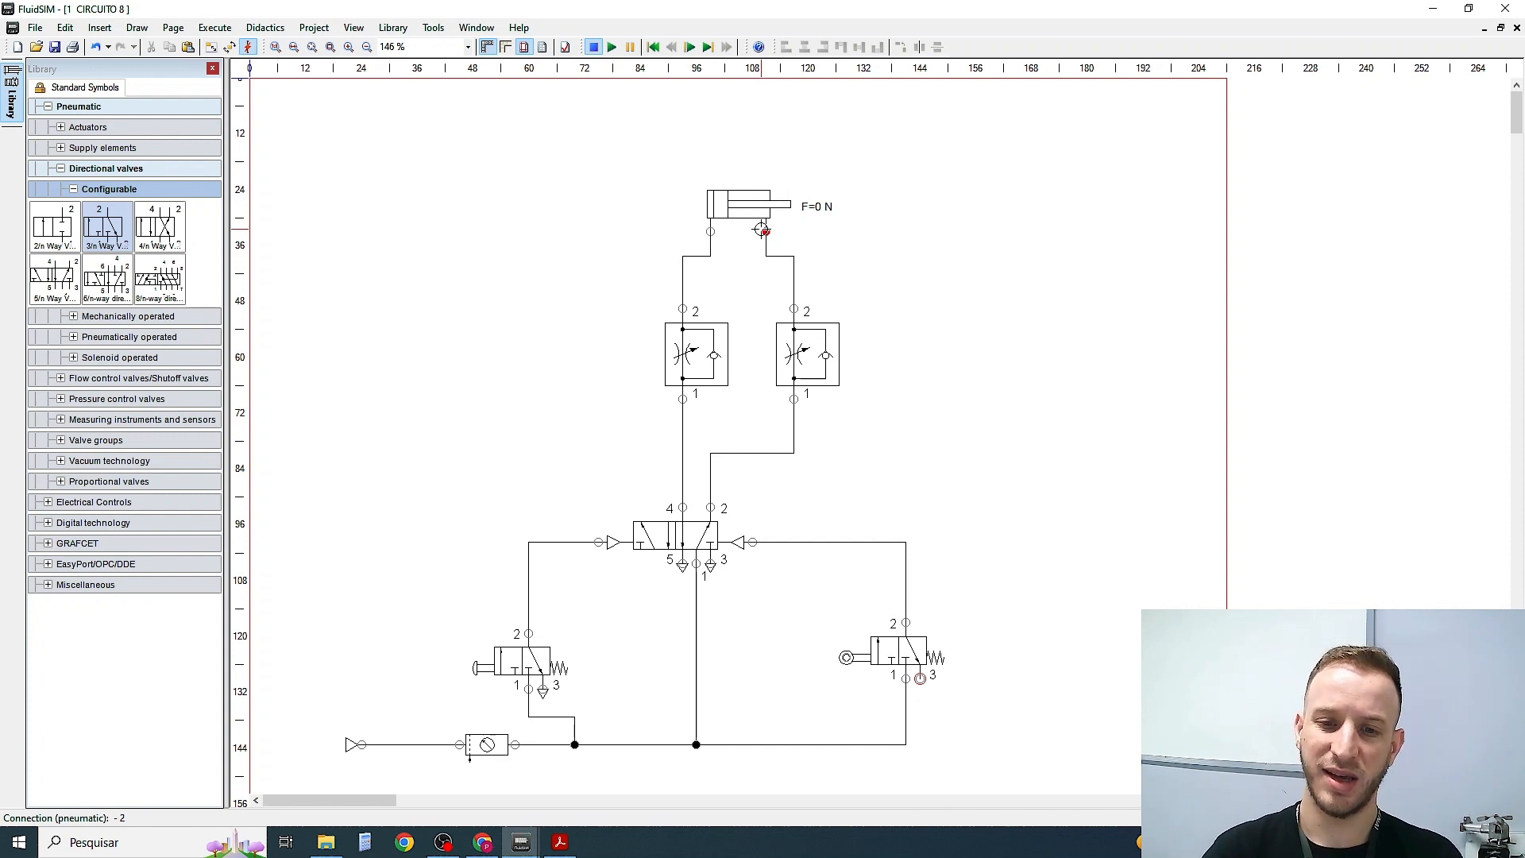
mouse_move(736, 211)
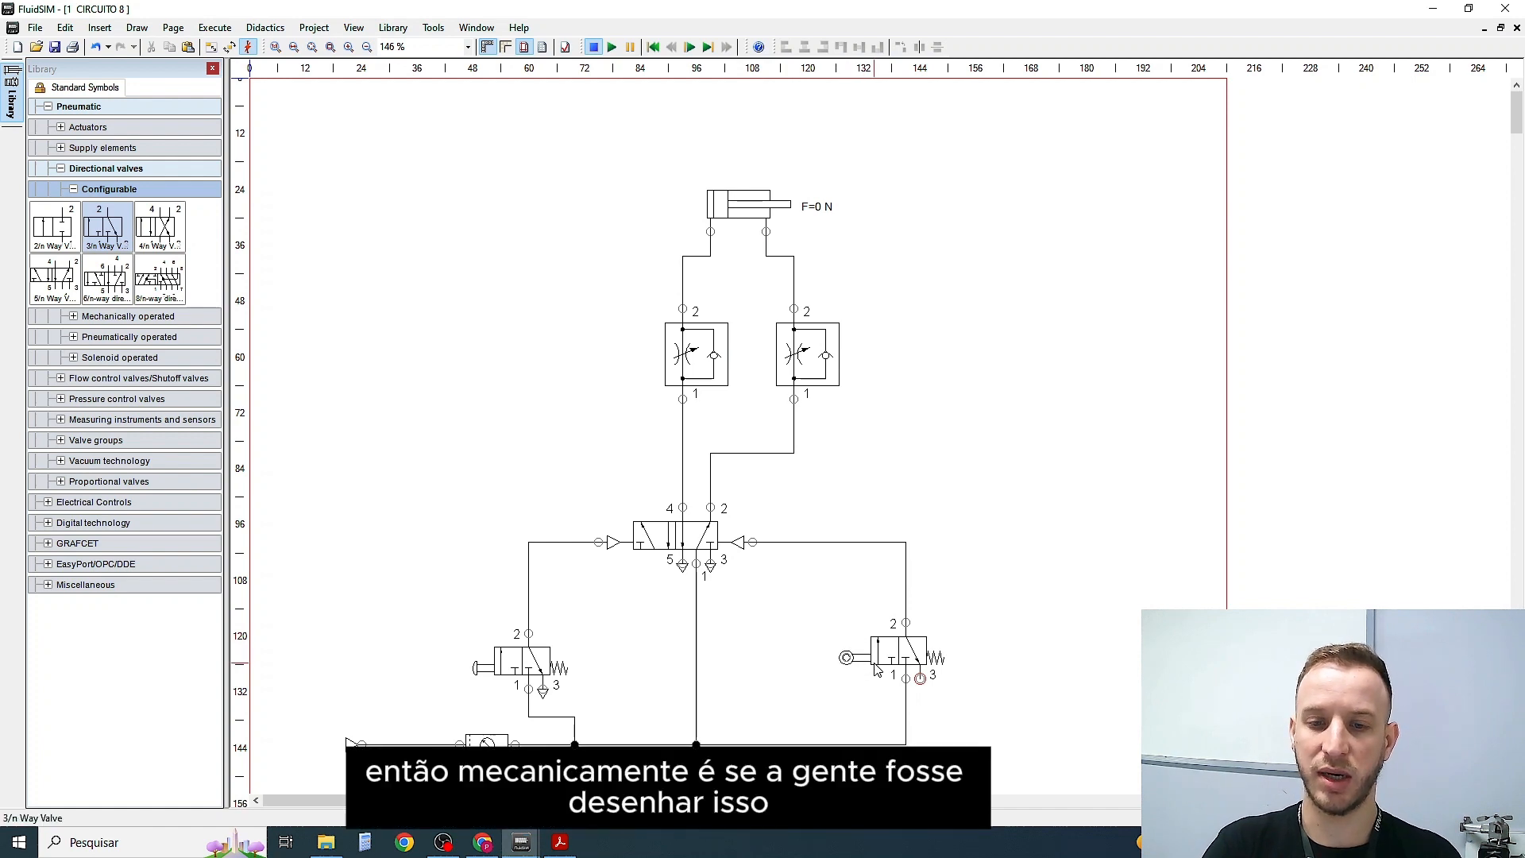
mouse_move(906, 660)
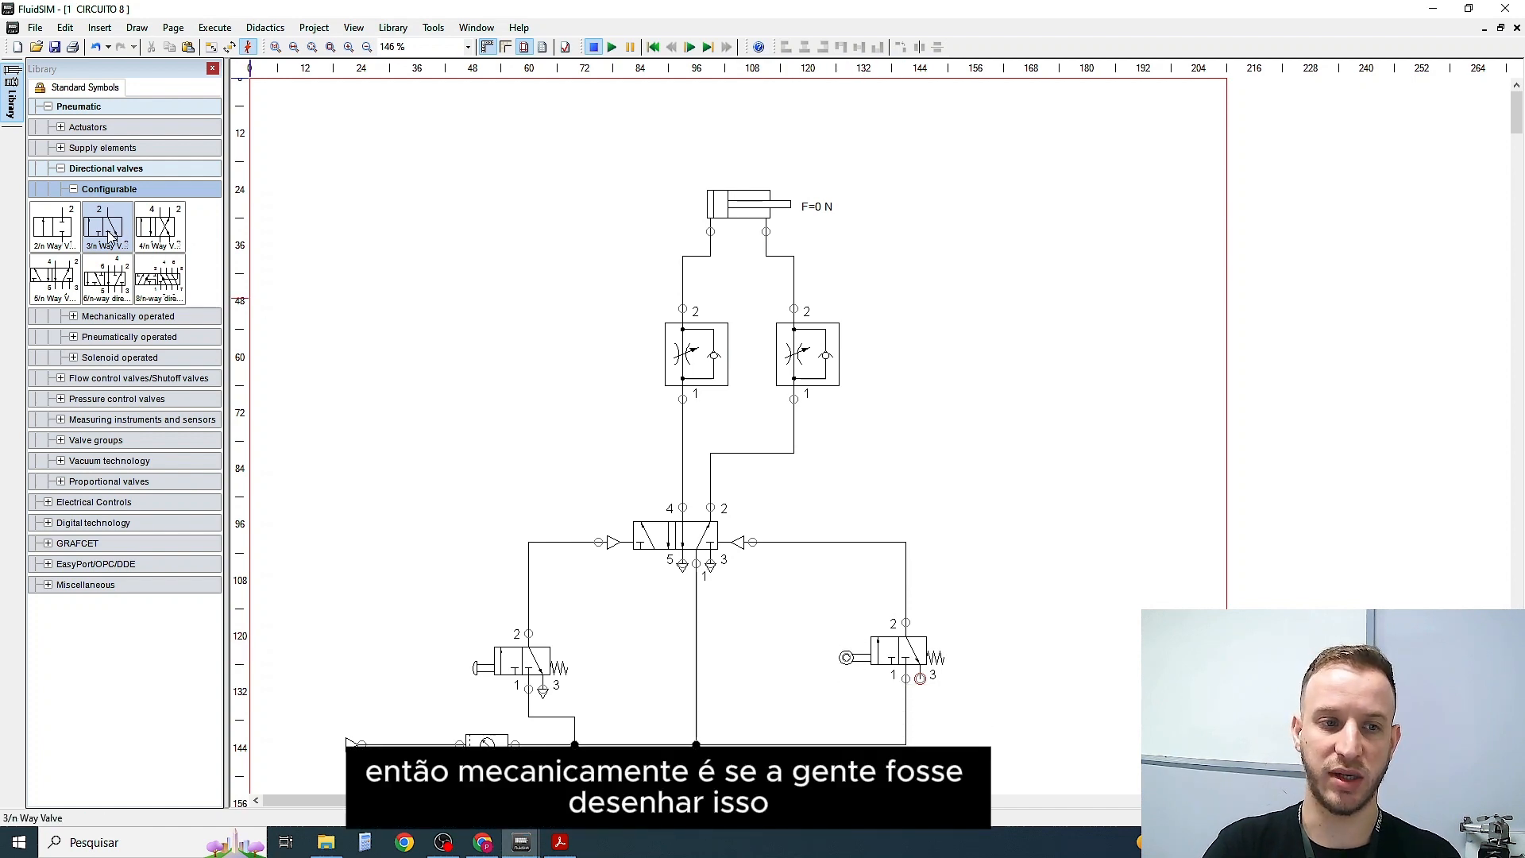
click(86, 318)
click(73, 316)
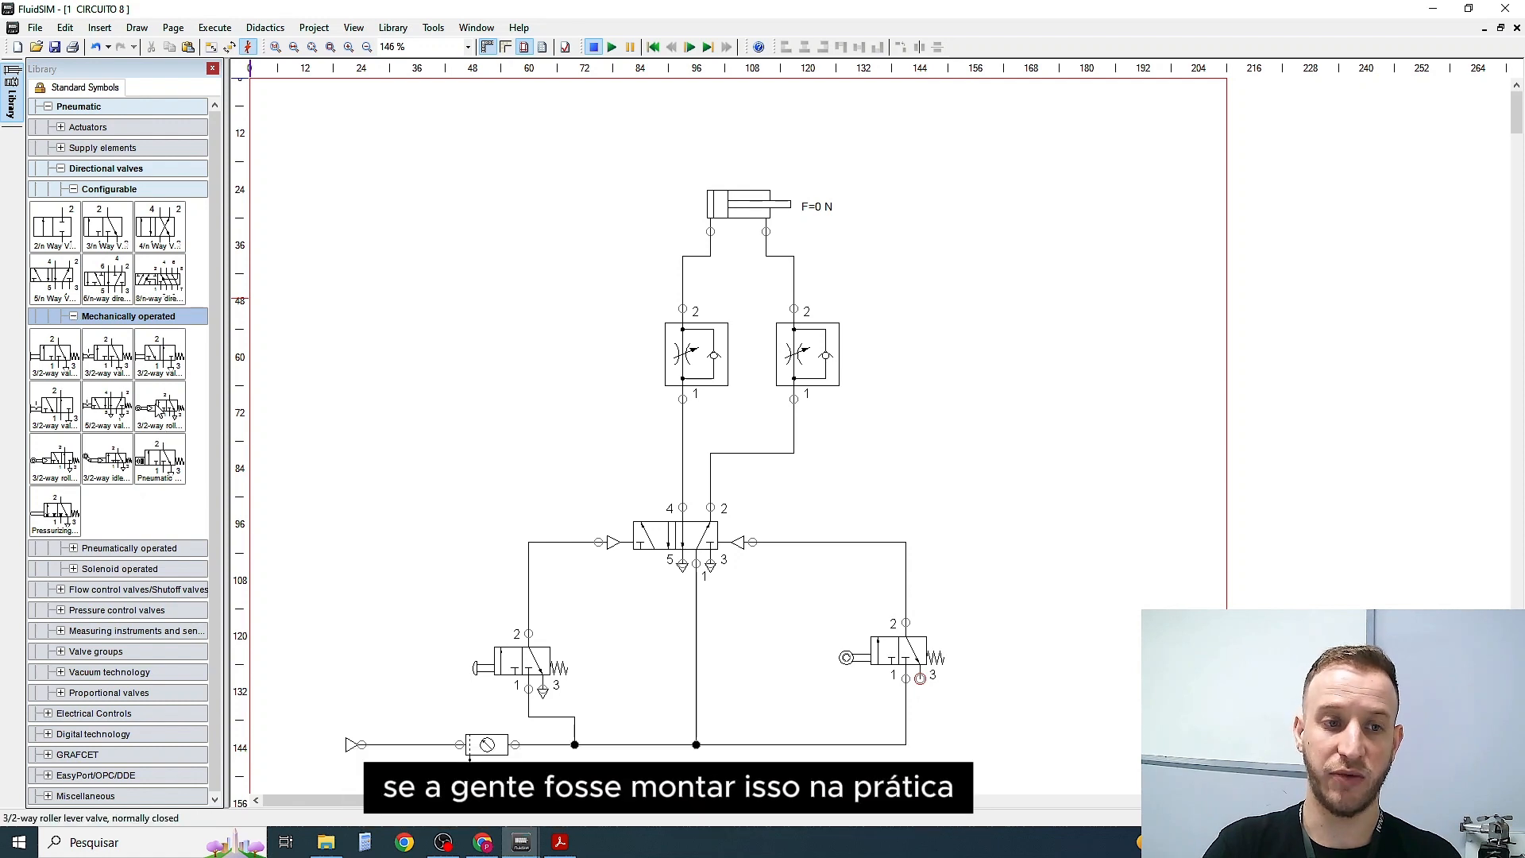
drag(159, 407, 918, 198)
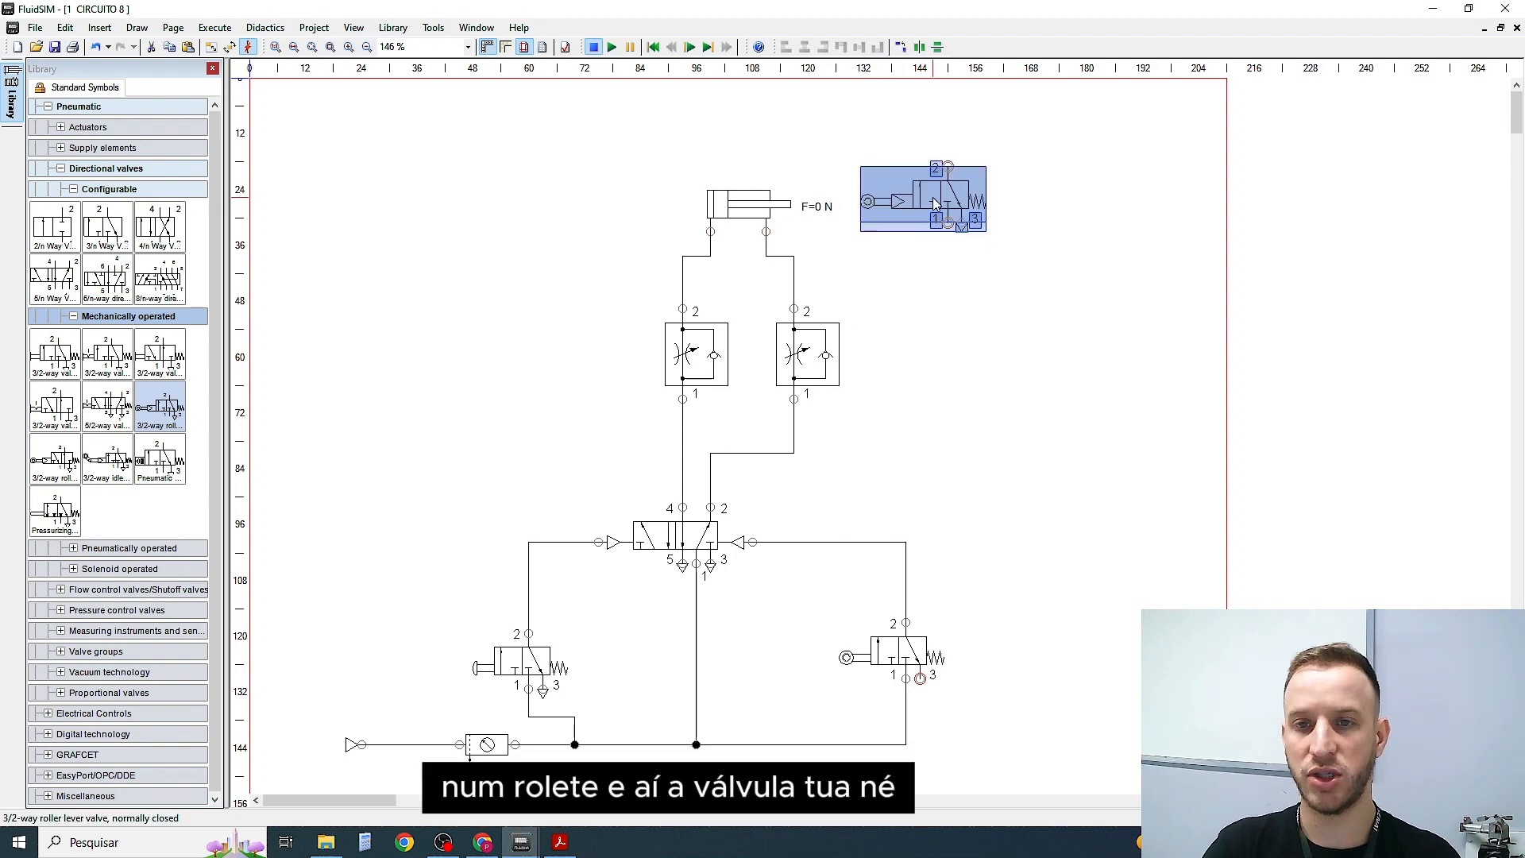
drag(952, 208, 962, 223)
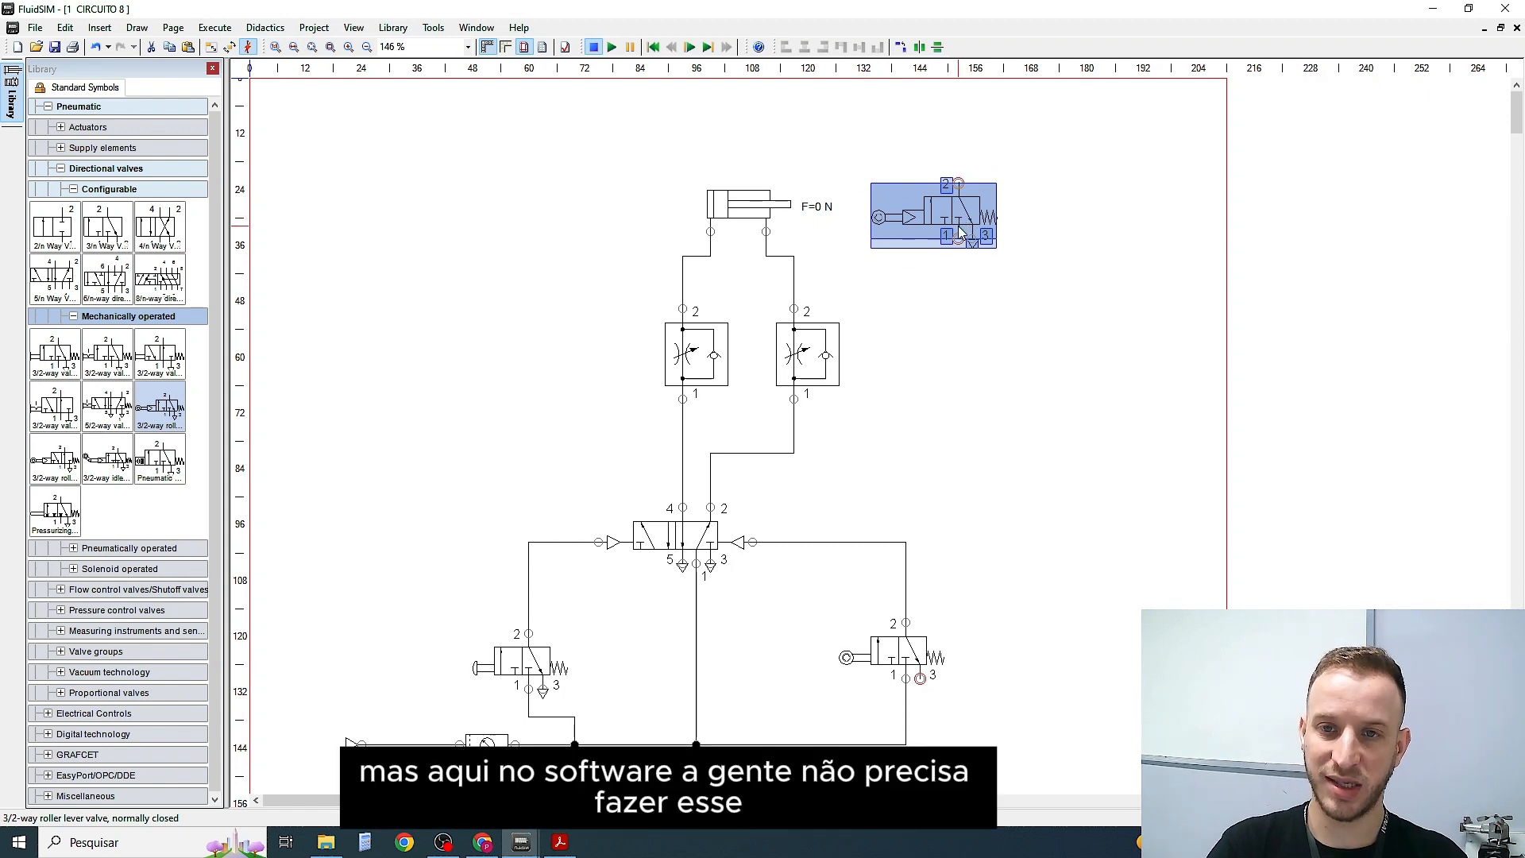
drag(961, 217, 989, 200)
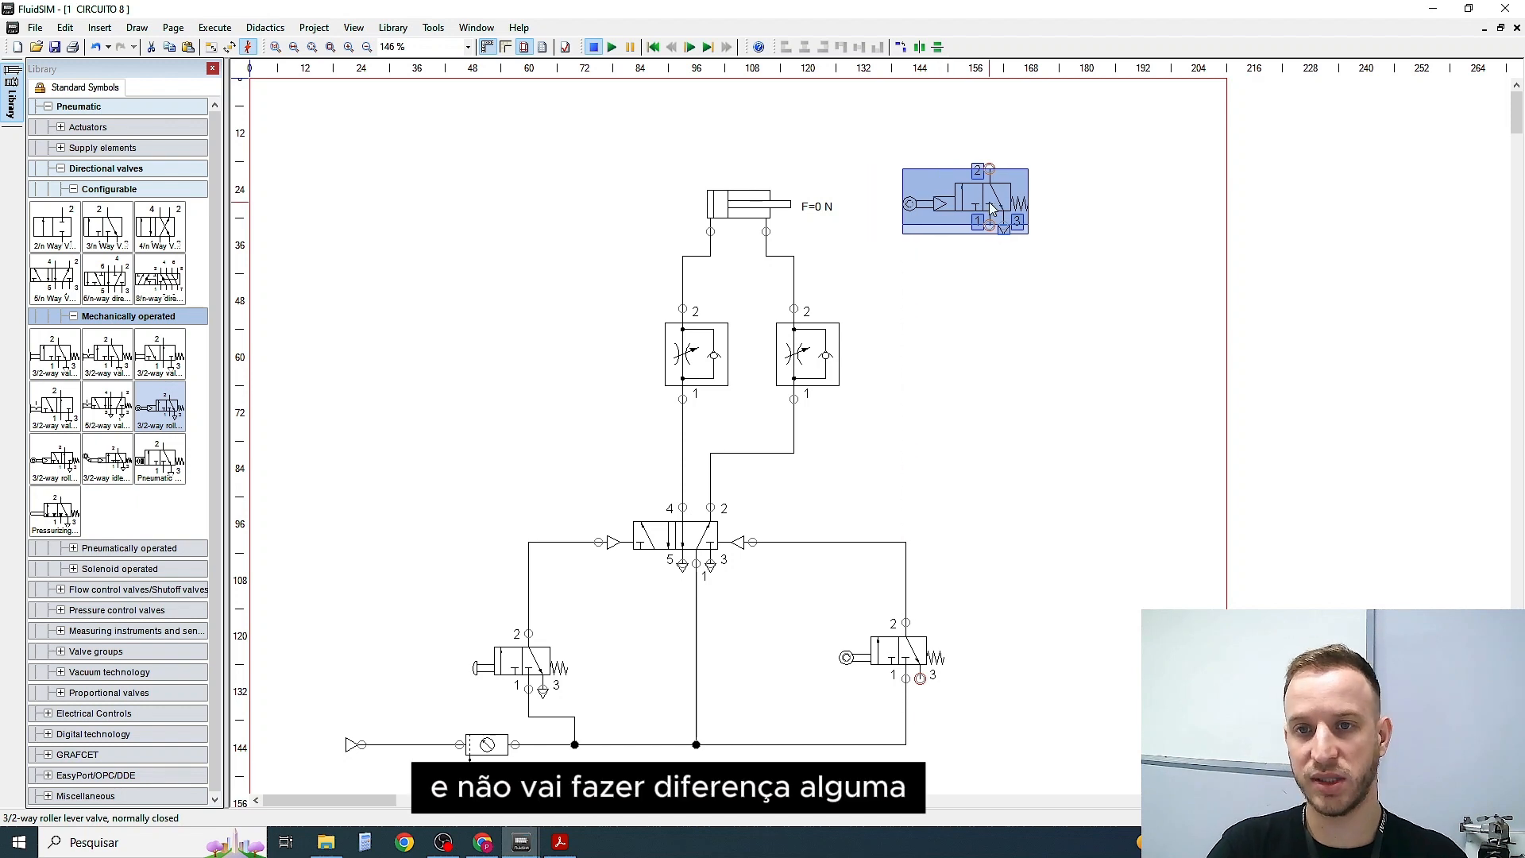
key(Delete)
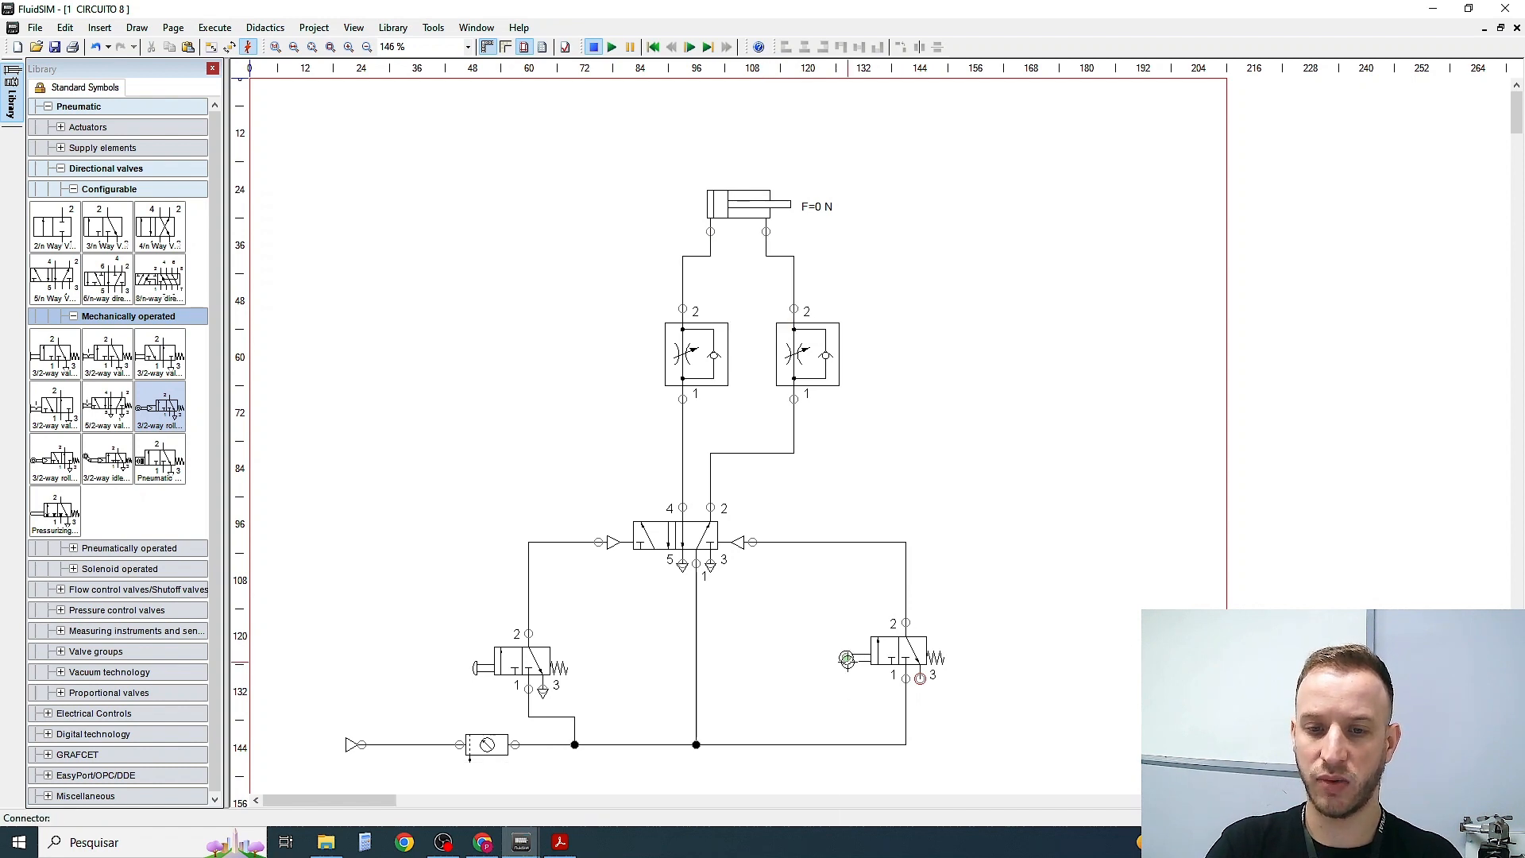
Open the identification settings of the roller connector on the new 3/n Way Valve, then close them without changes
double_click(845, 657)
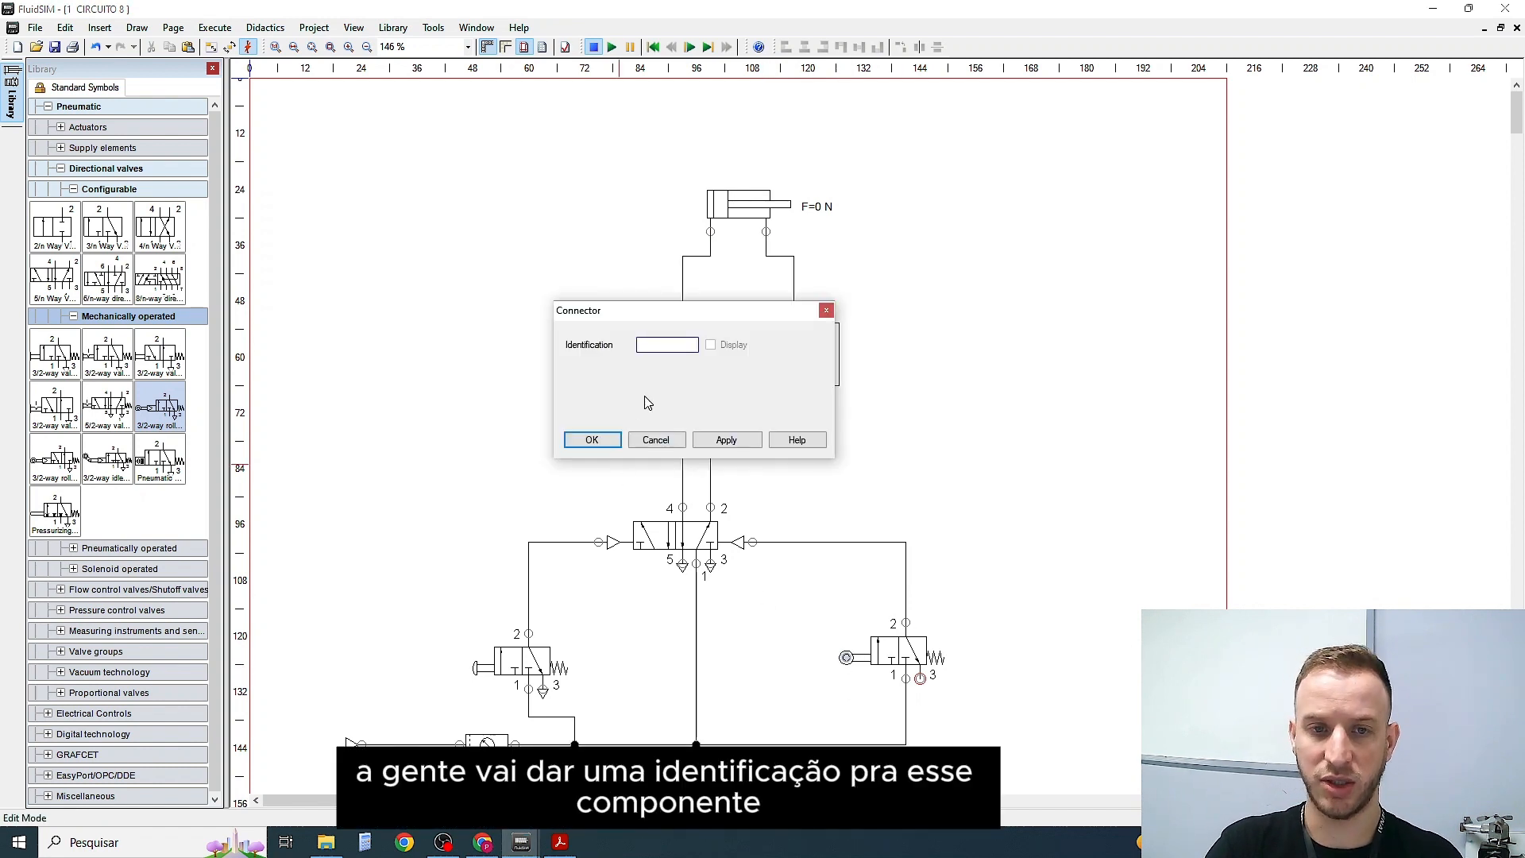
click(825, 312)
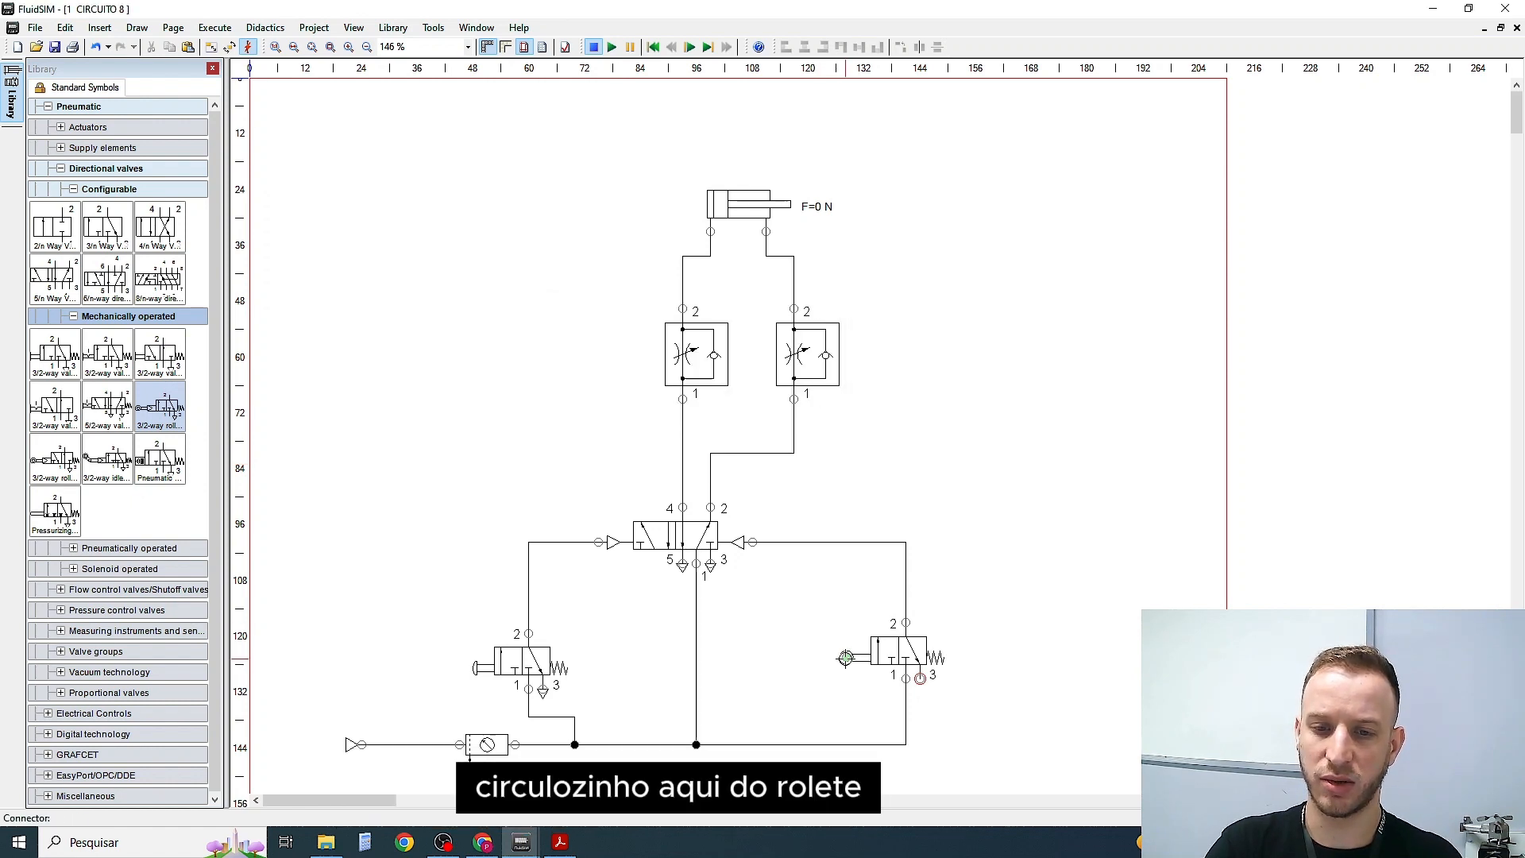
Set the identification of the roller connector on the right-hand 3/n Way Valve to FC1 and display it in the diagram
double_click(847, 659)
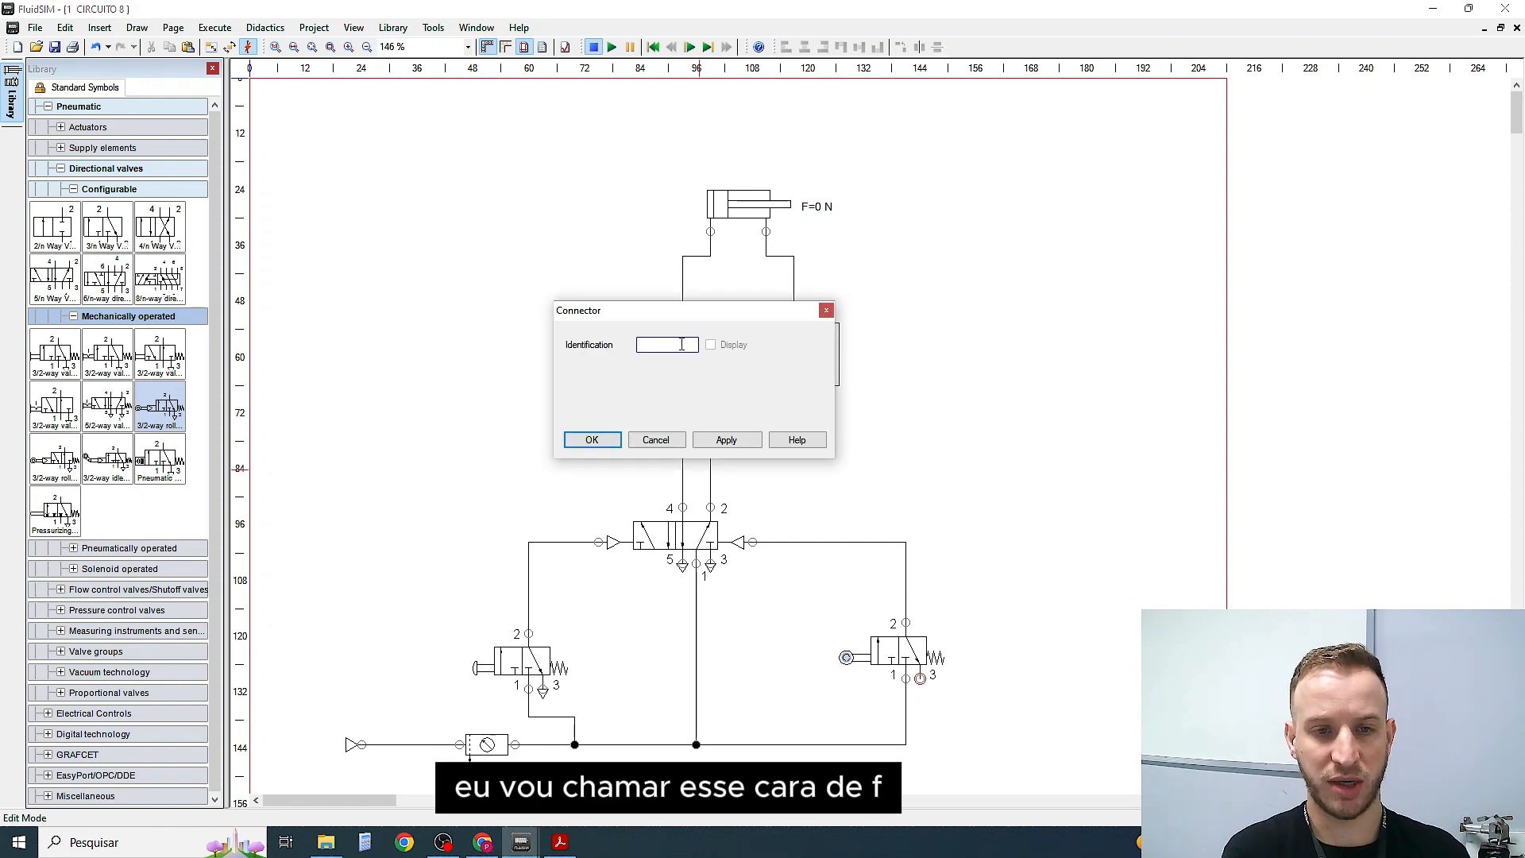
text(fc1)
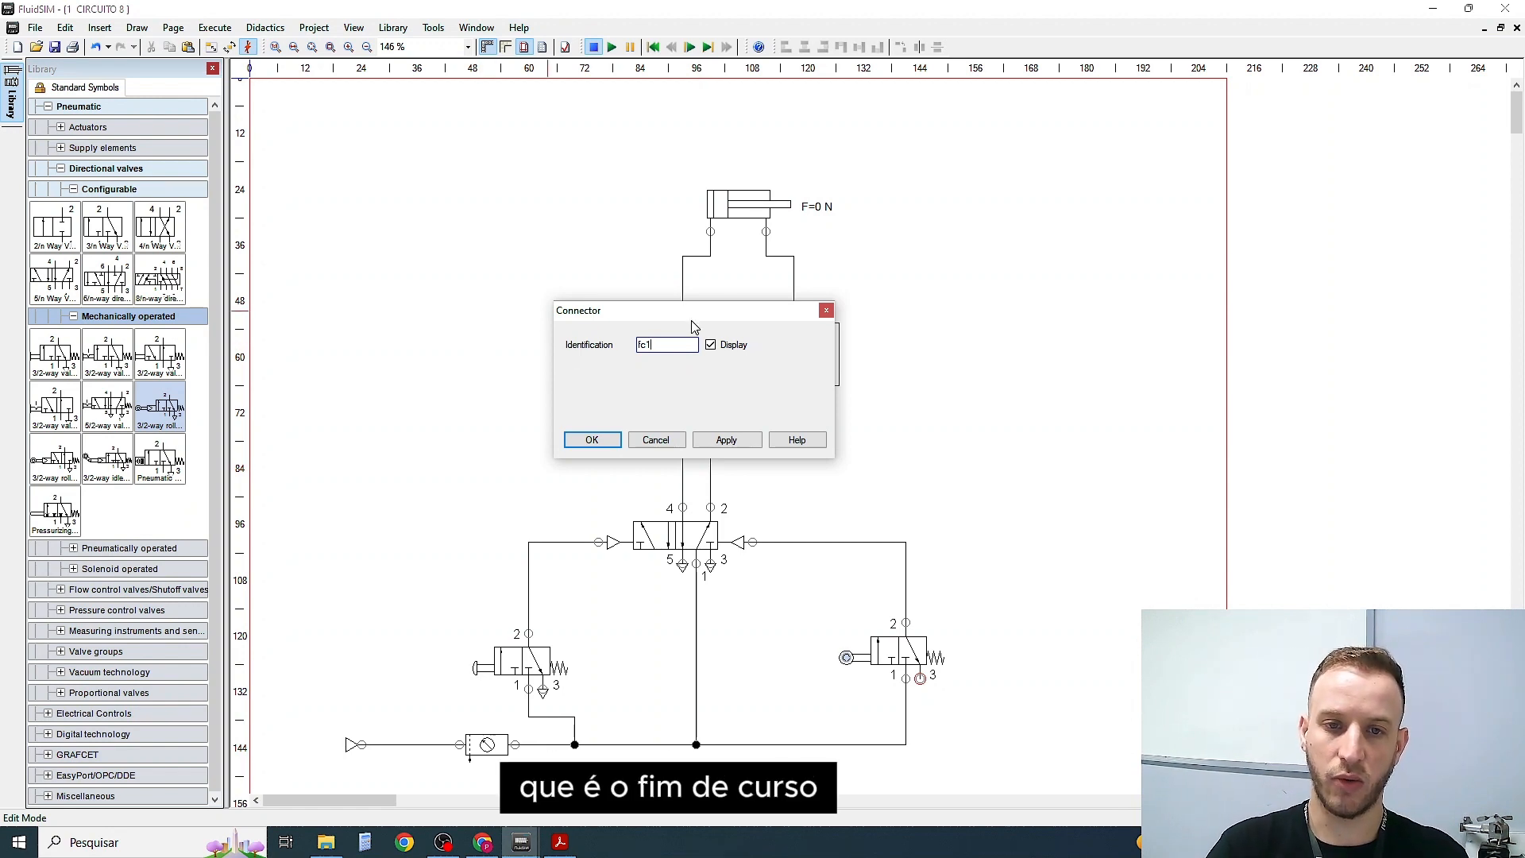
drag(694, 317, 1163, 180)
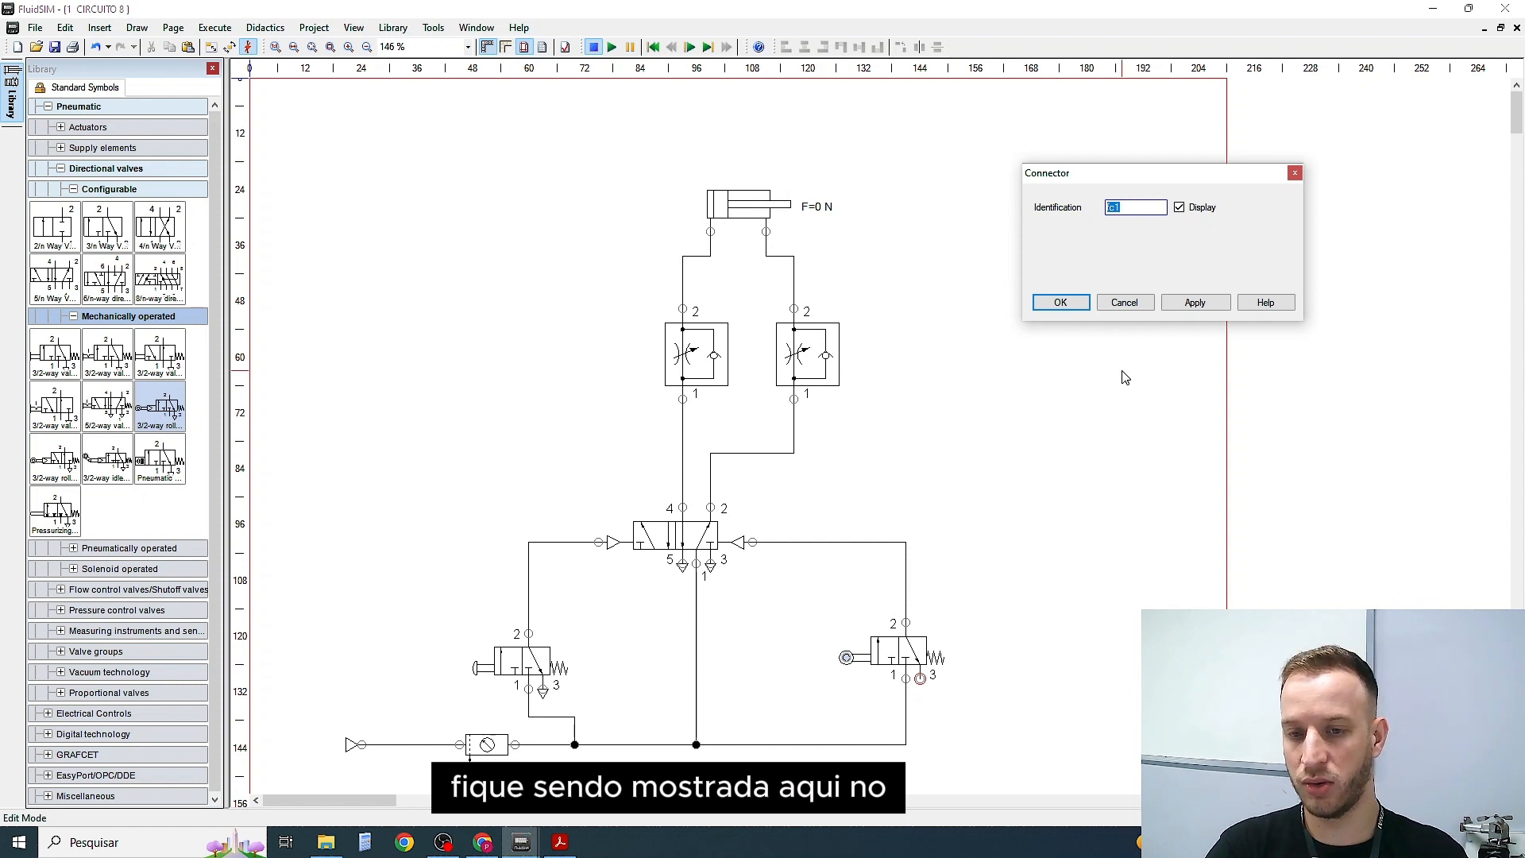
click(1217, 308)
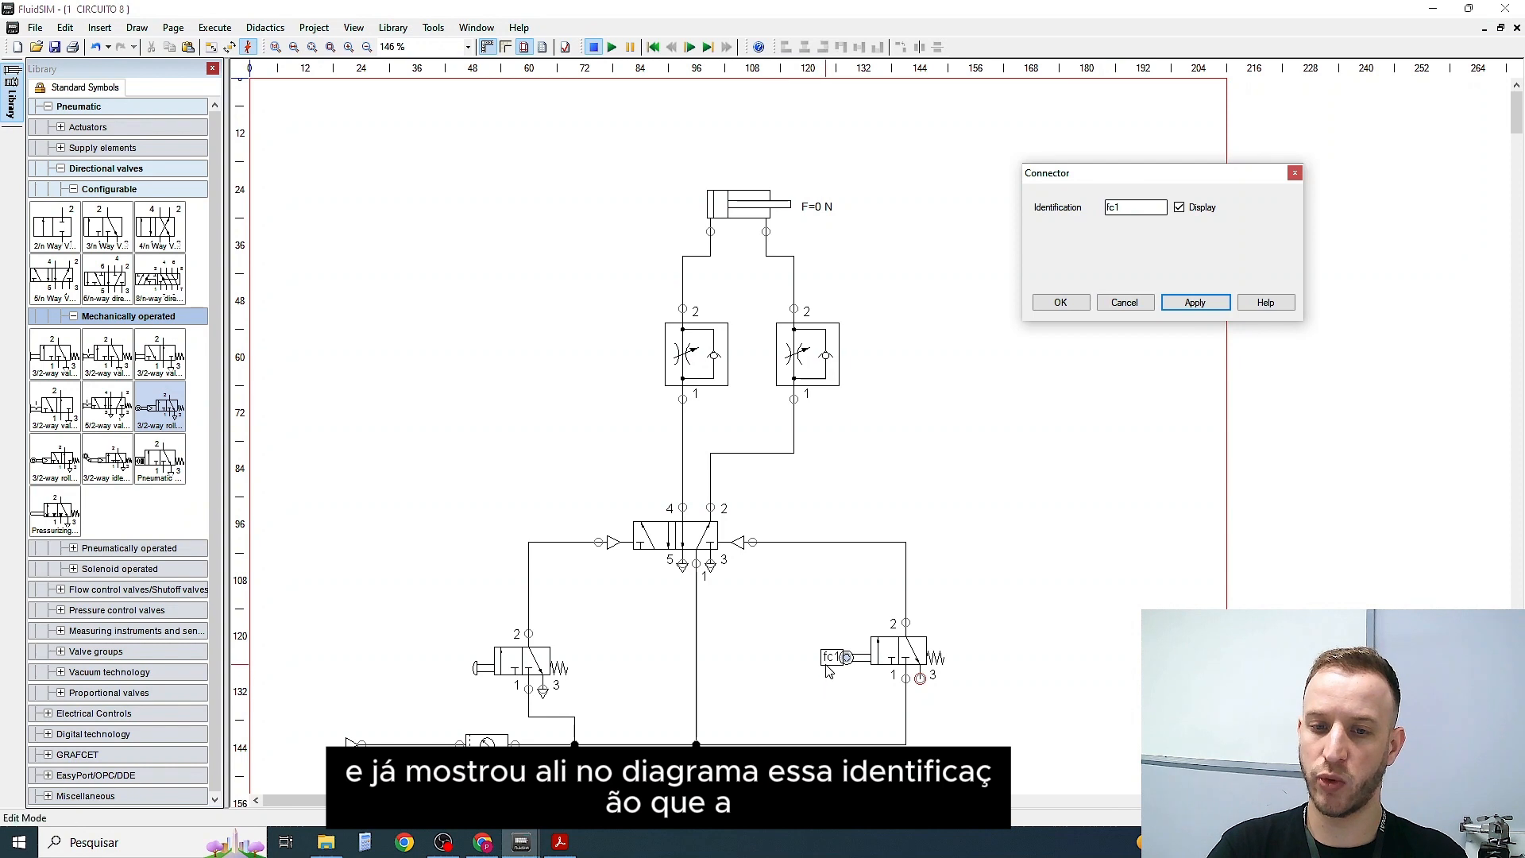
click(1116, 207)
key(BackSpace)
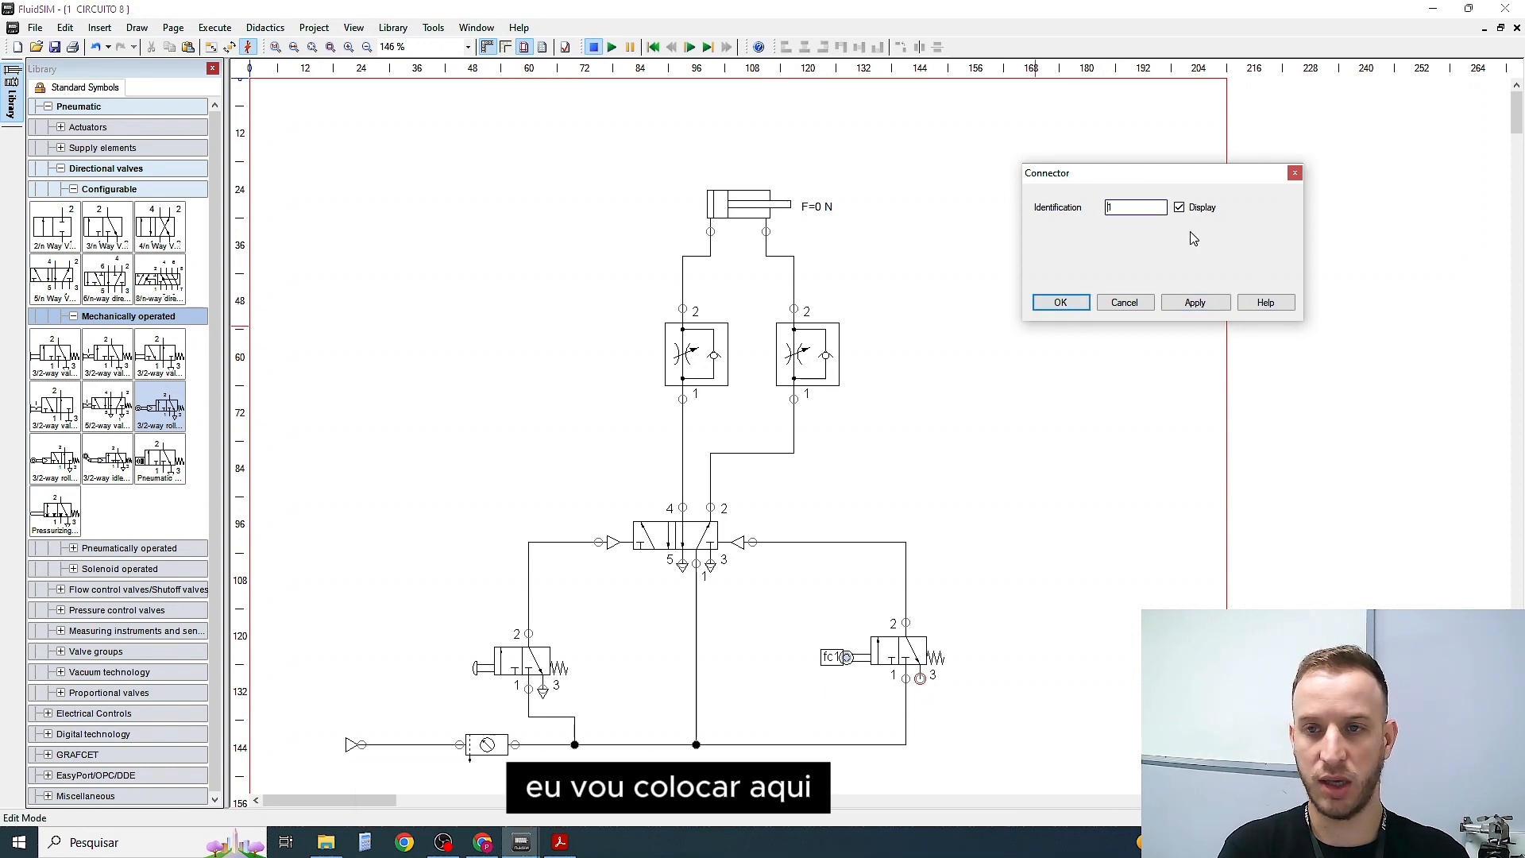
text(FC)
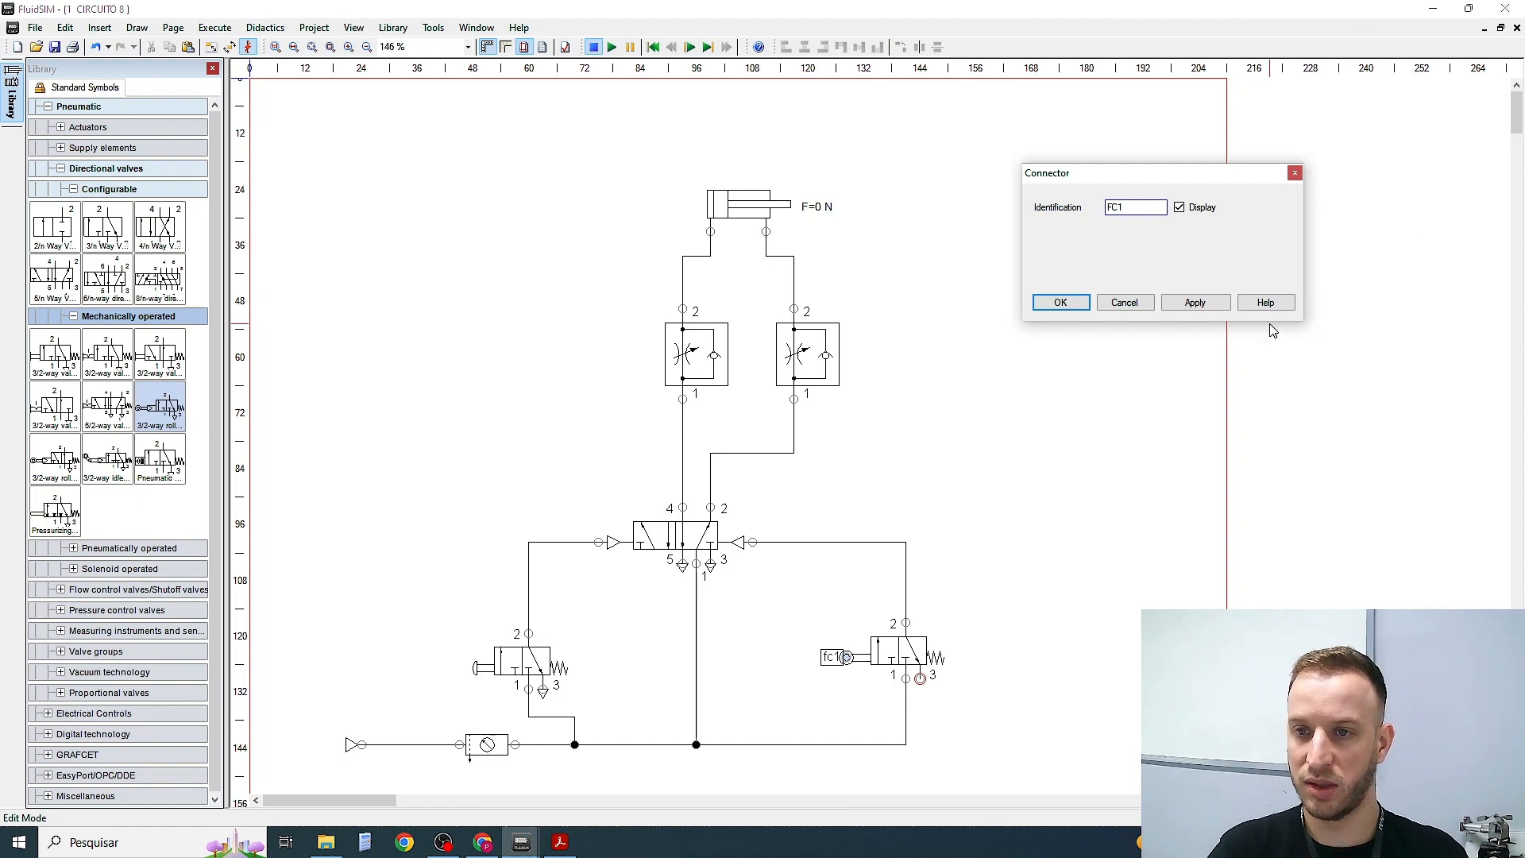
click(1195, 302)
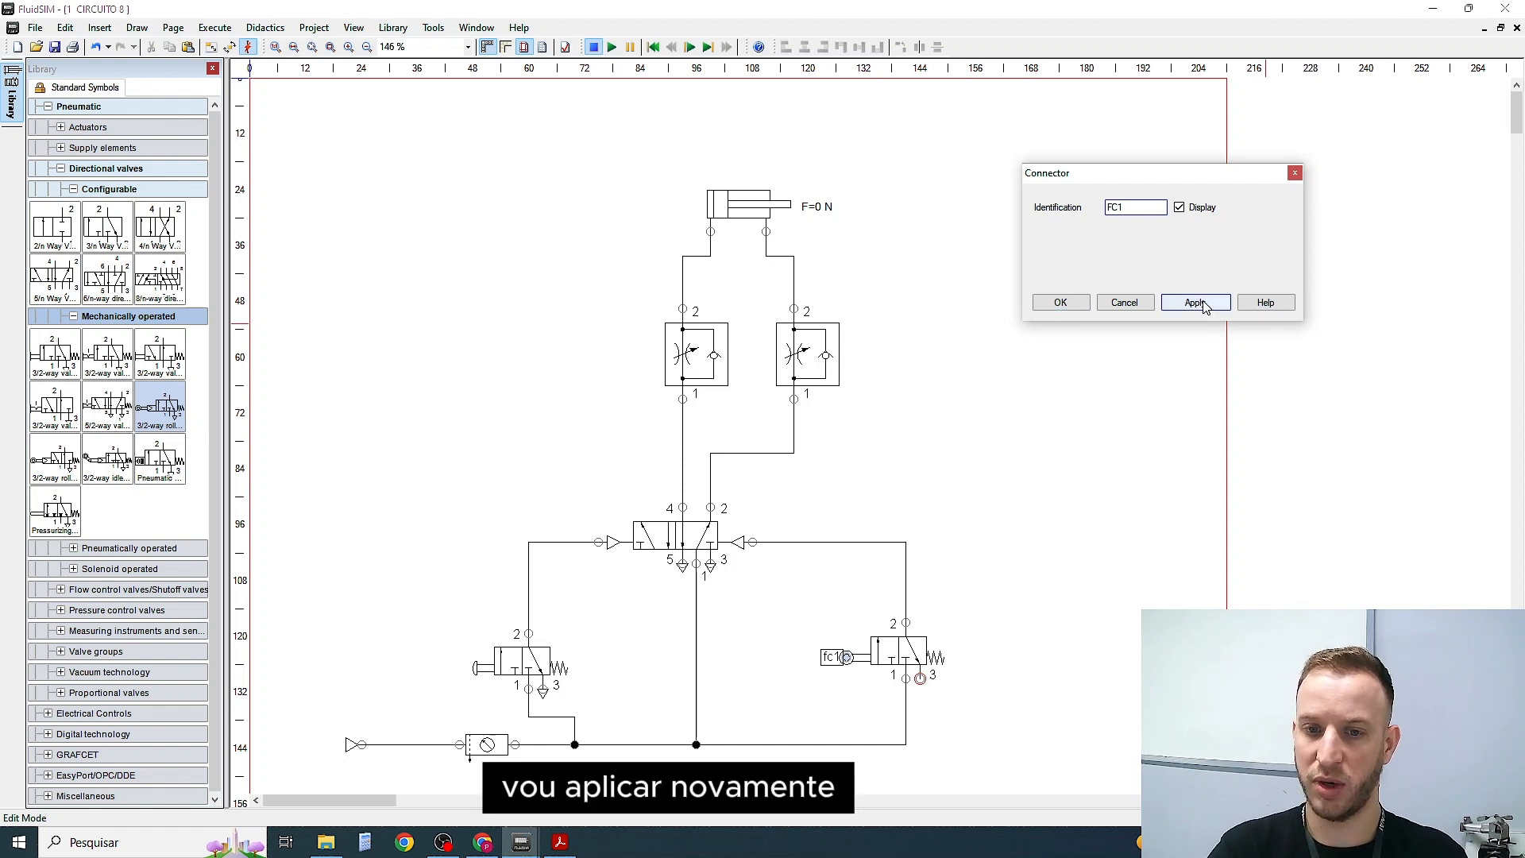
click(1060, 304)
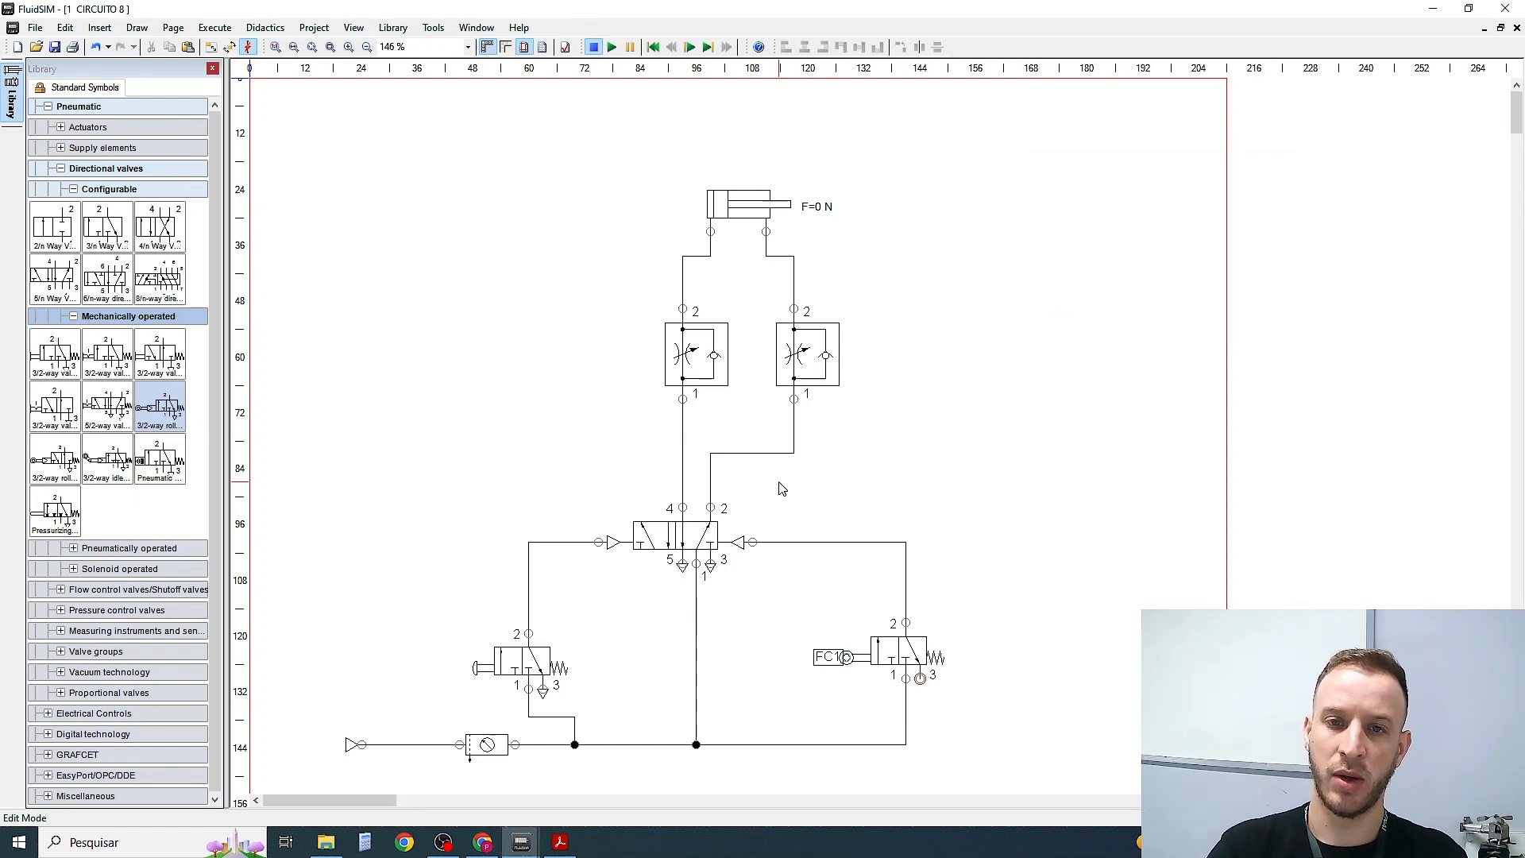
Collapse the valve libraries and add an actuating label named FC1 to the double-acting cylinder
click(73, 316)
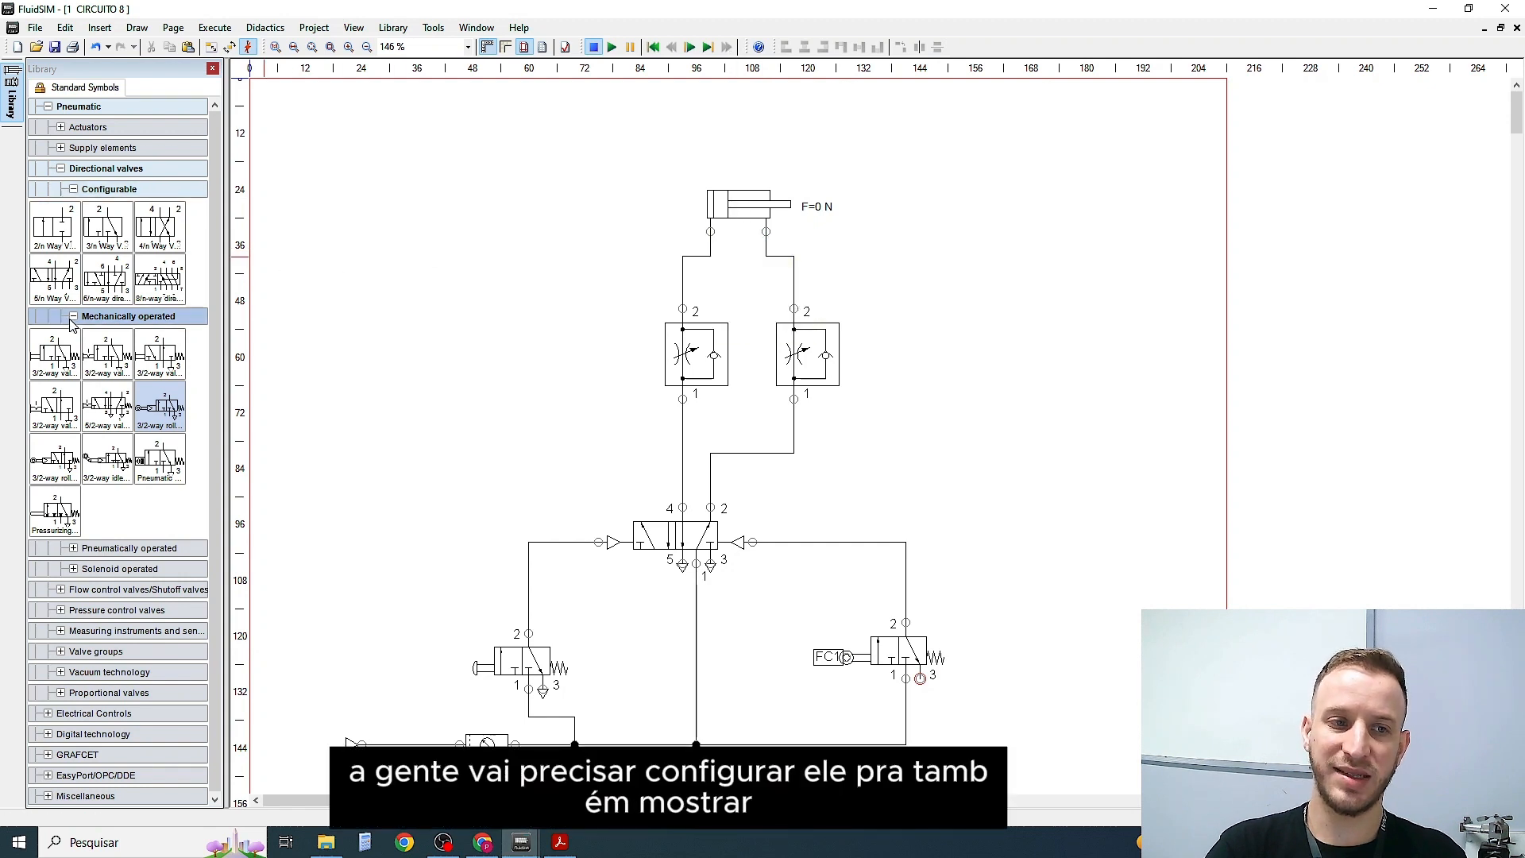
click(73, 190)
click(743, 204)
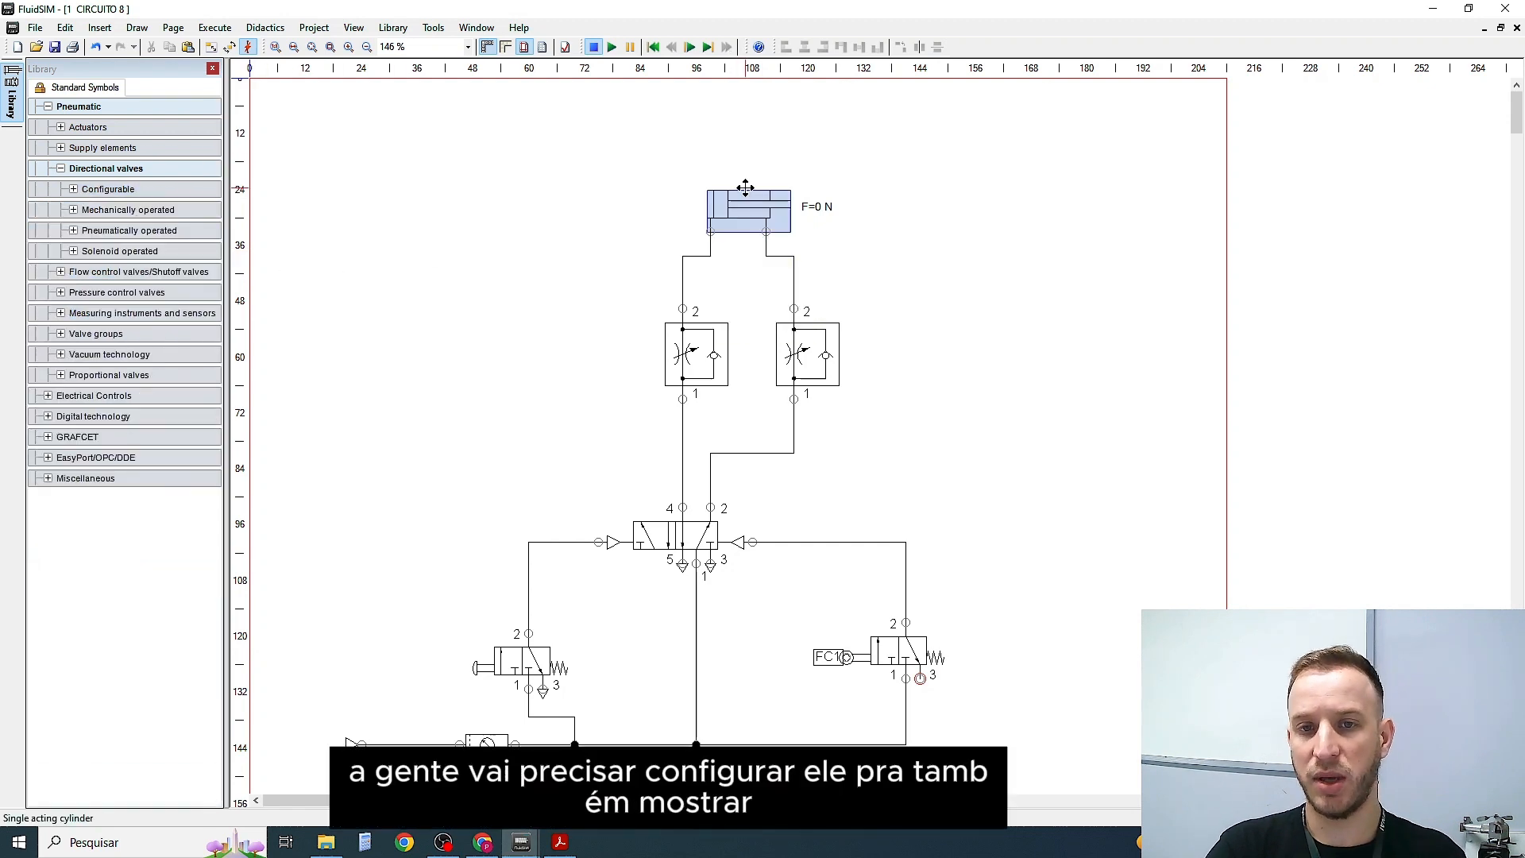
double_click(743, 204)
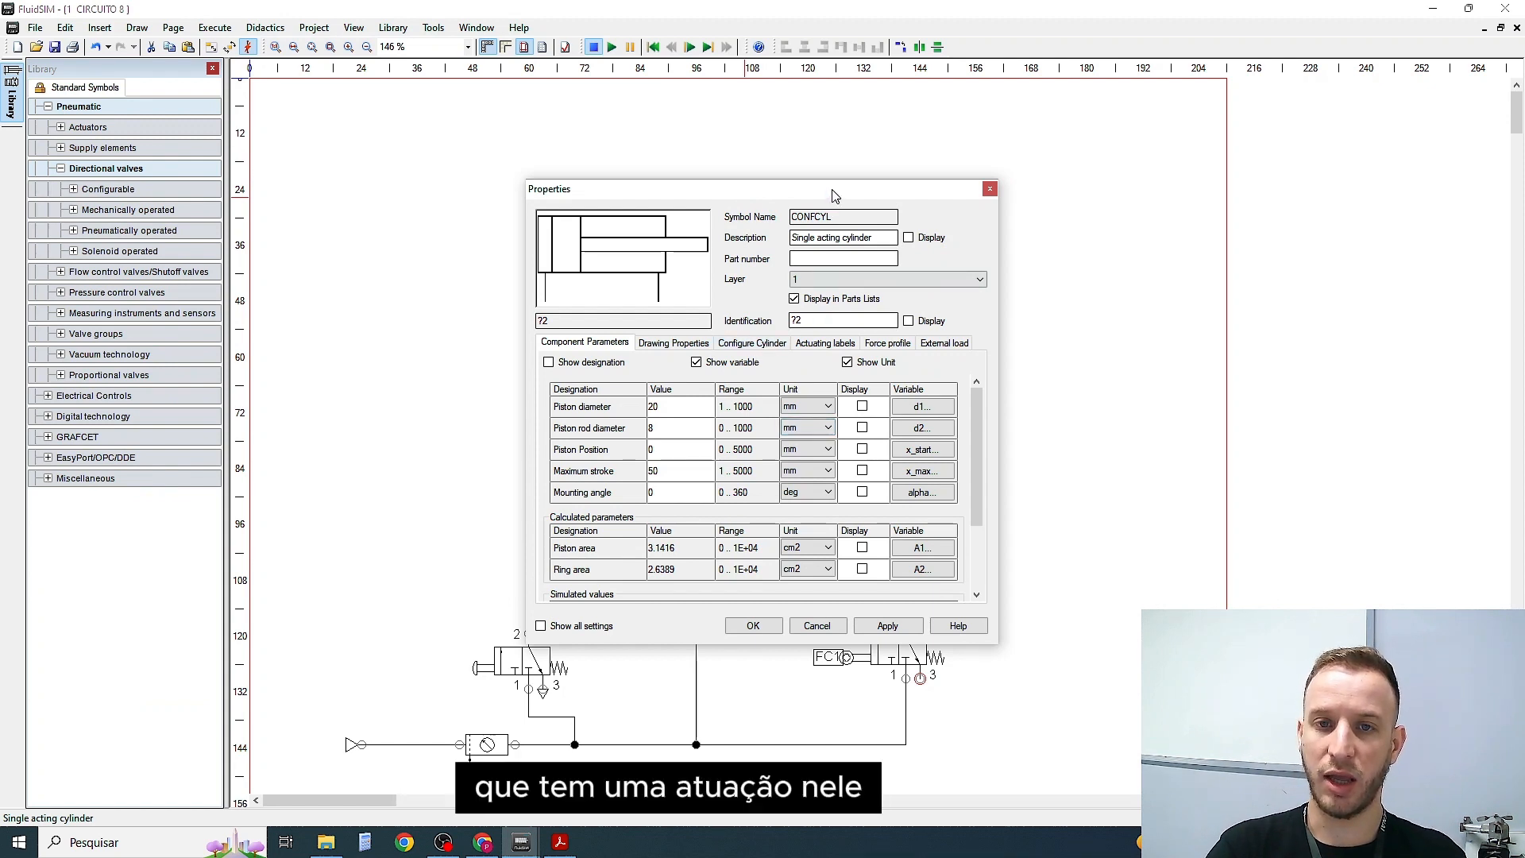
drag(834, 195, 1196, 85)
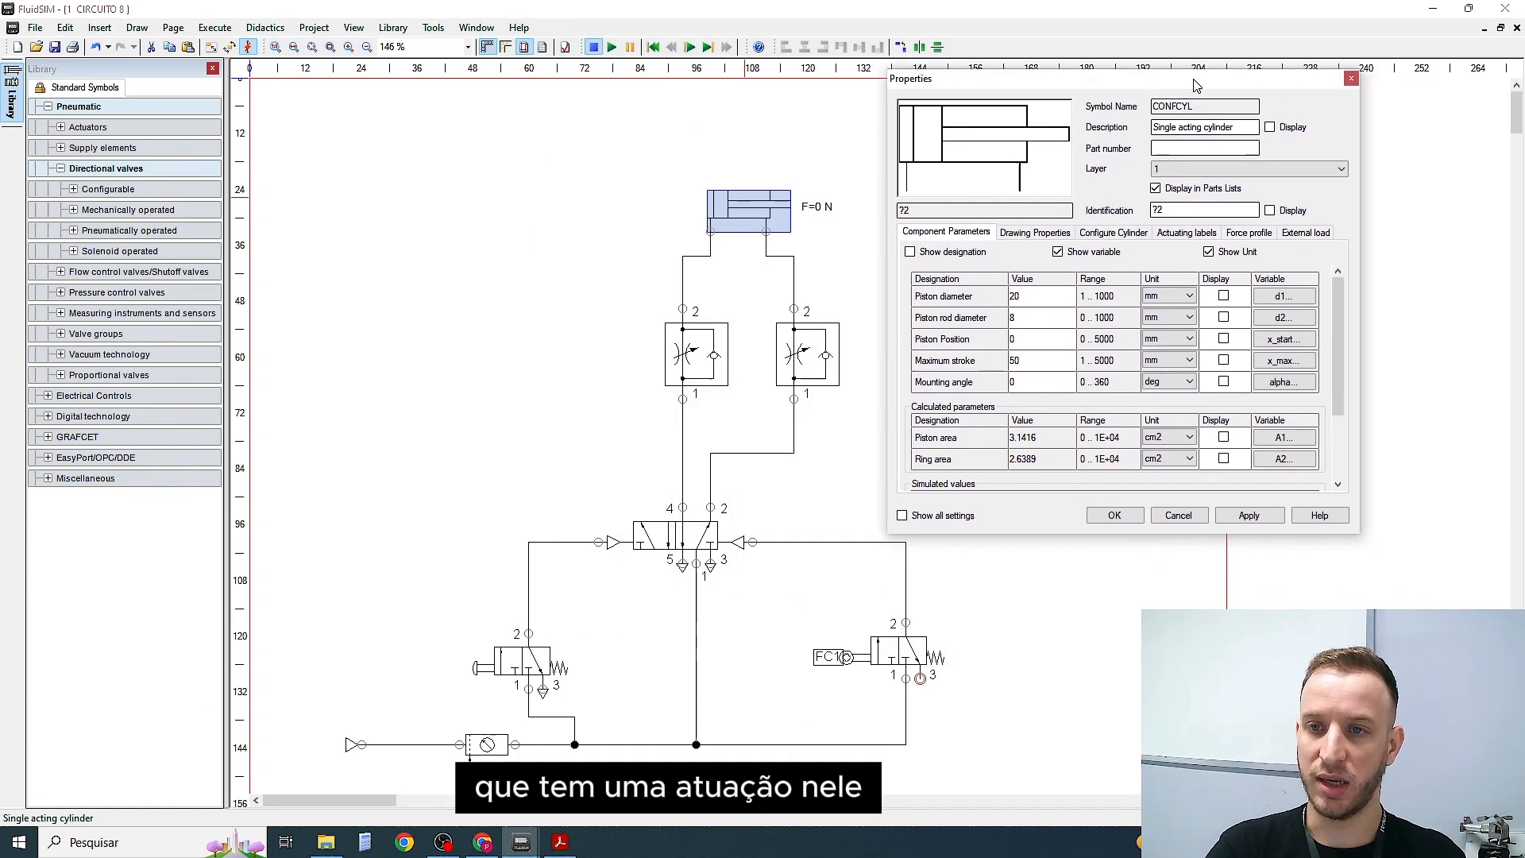
click(1181, 236)
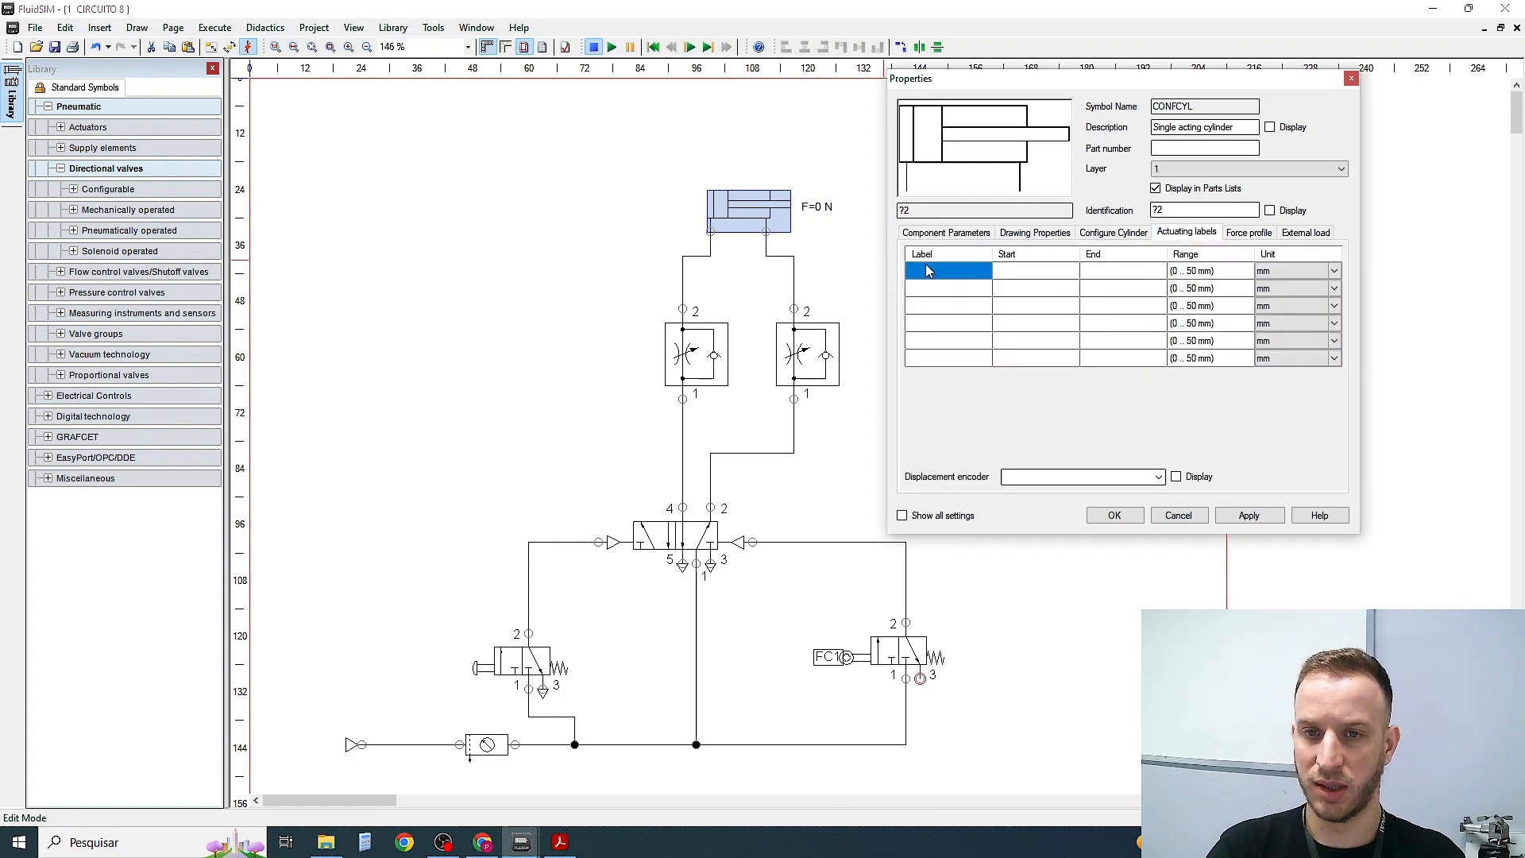
click(945, 271)
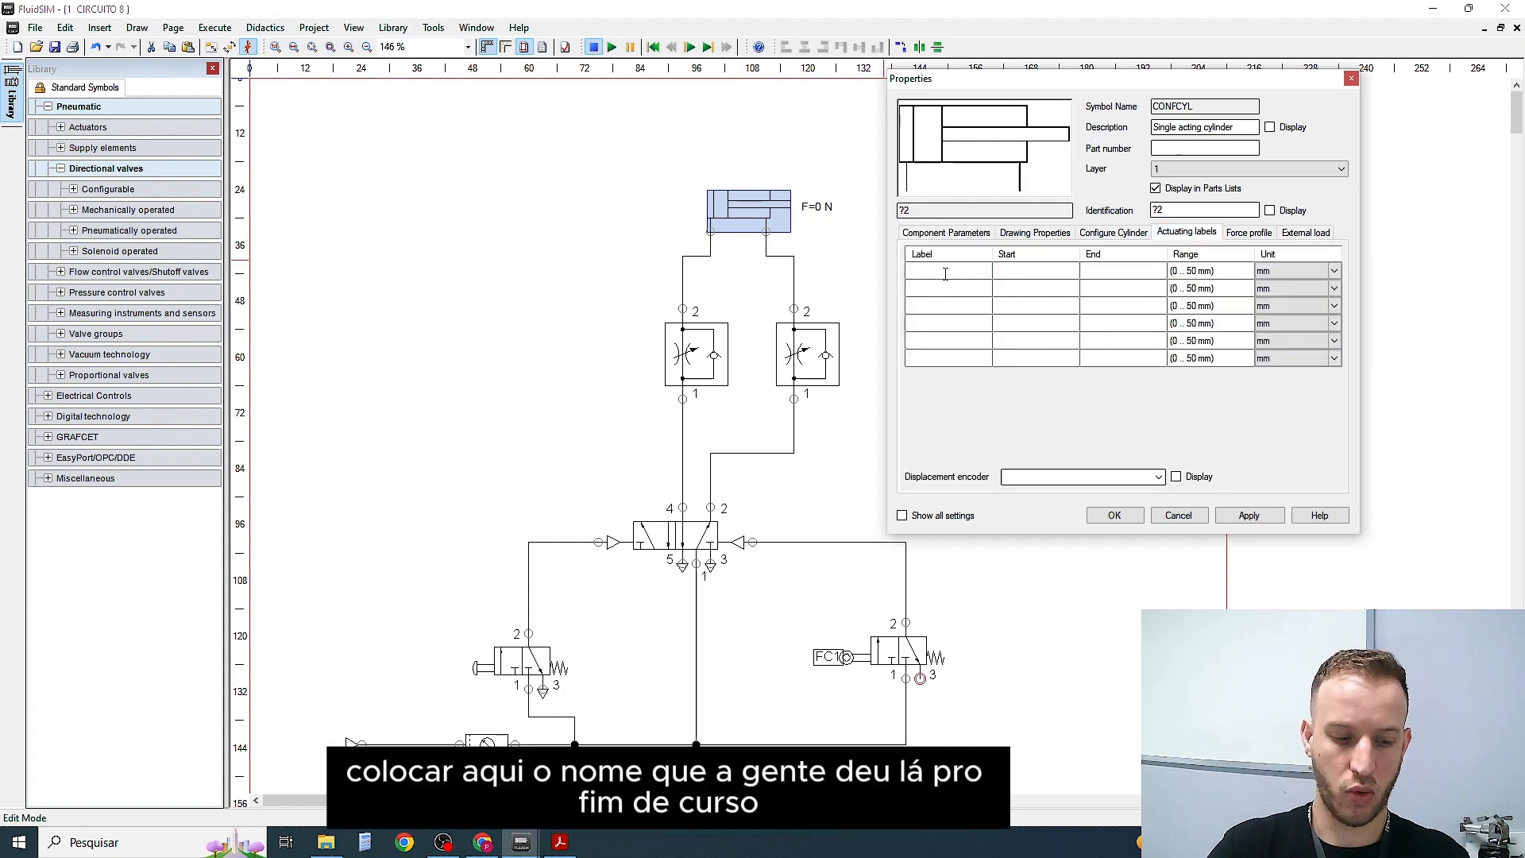
text(FC1)
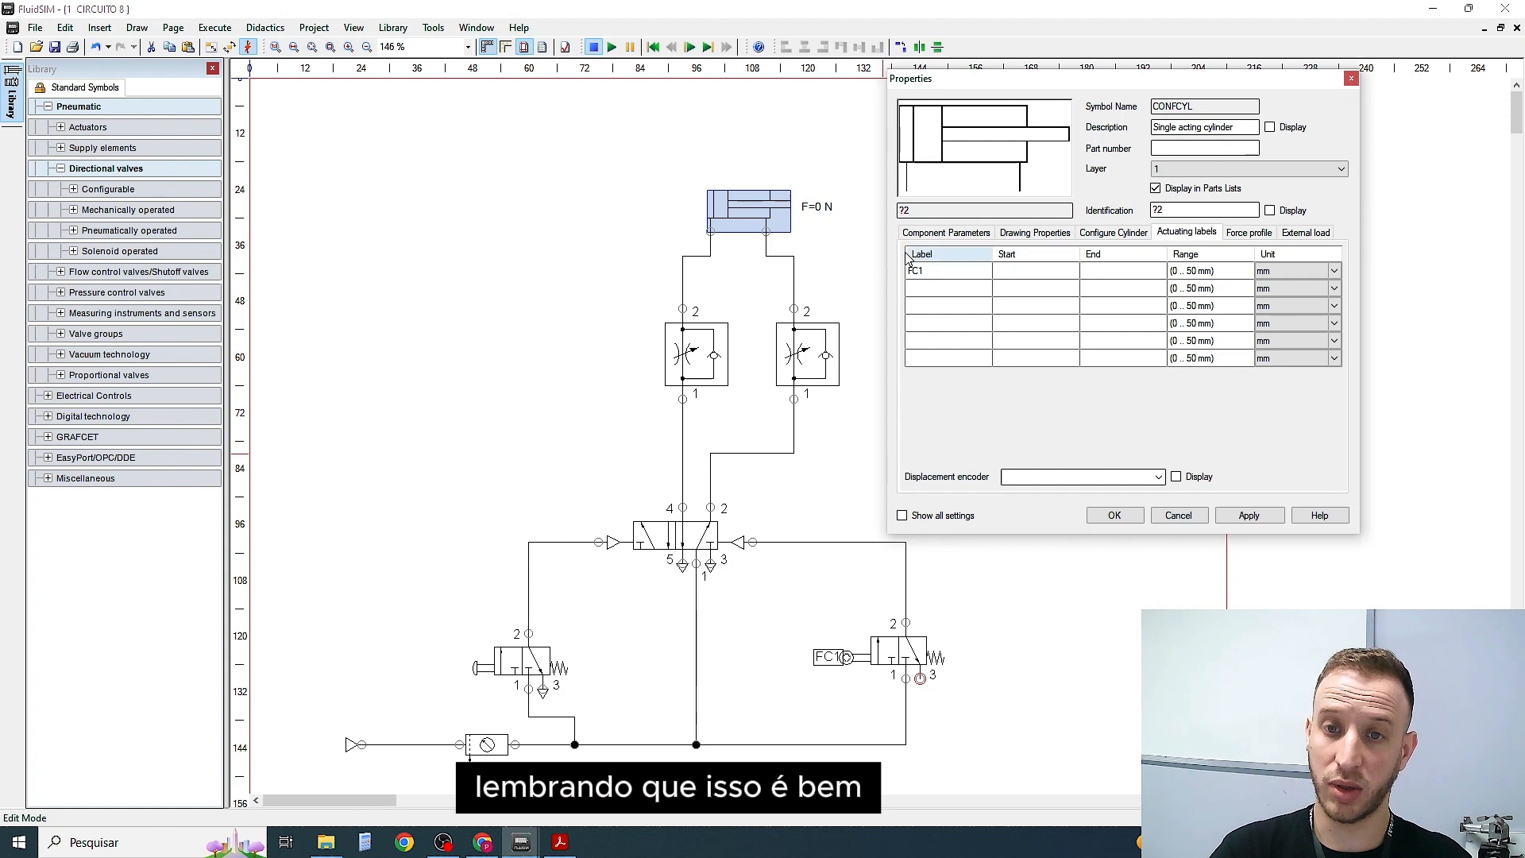
double_click(944, 270)
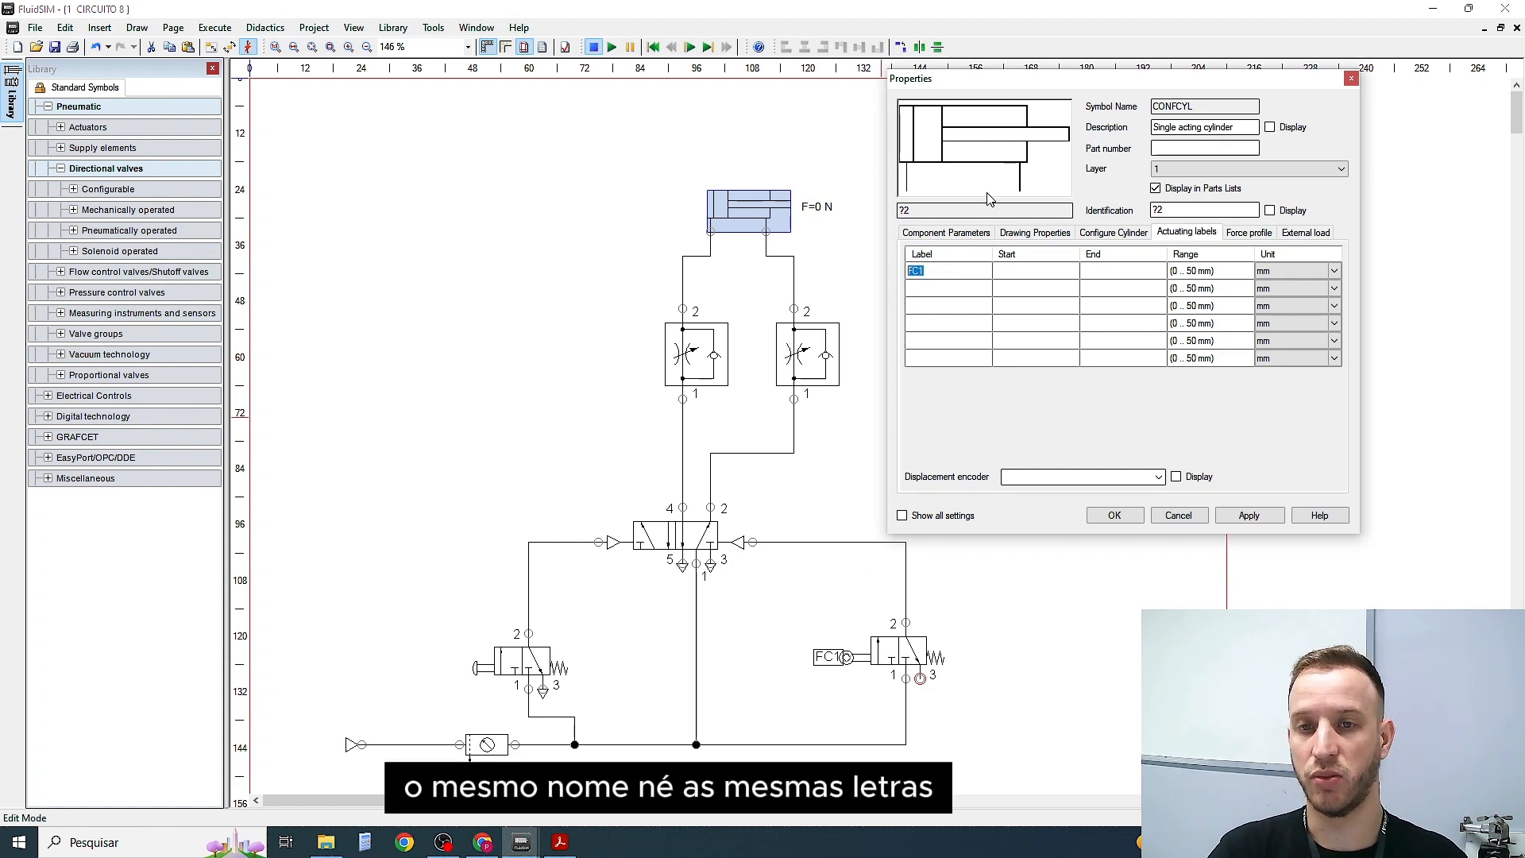
click(944, 274)
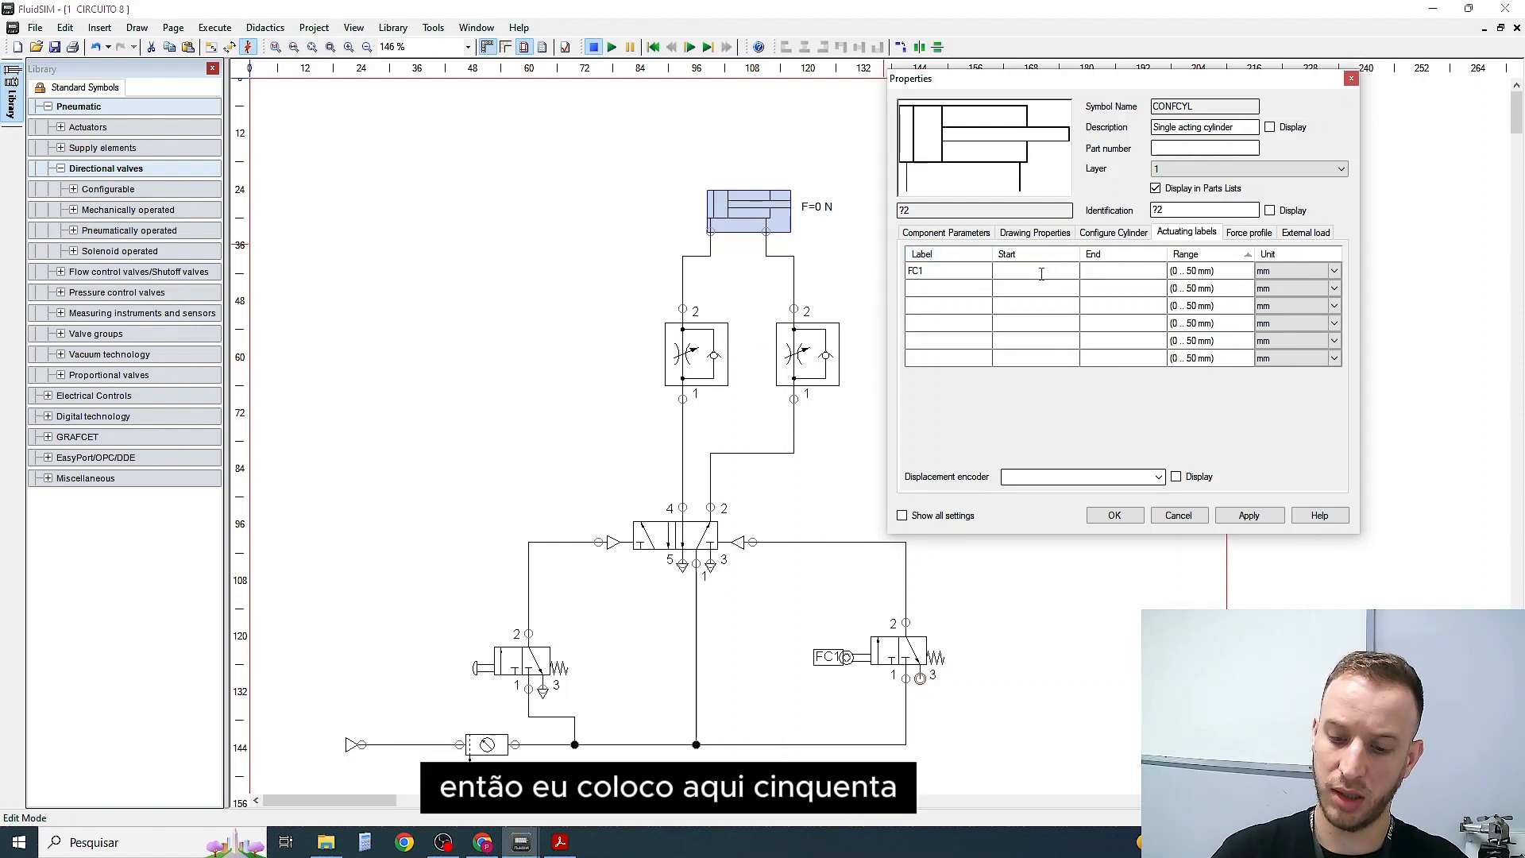
Set the cylinder's FC1 actuating label to start at 50 mm and end at 50 mm, and apply the properties
key(Tab)
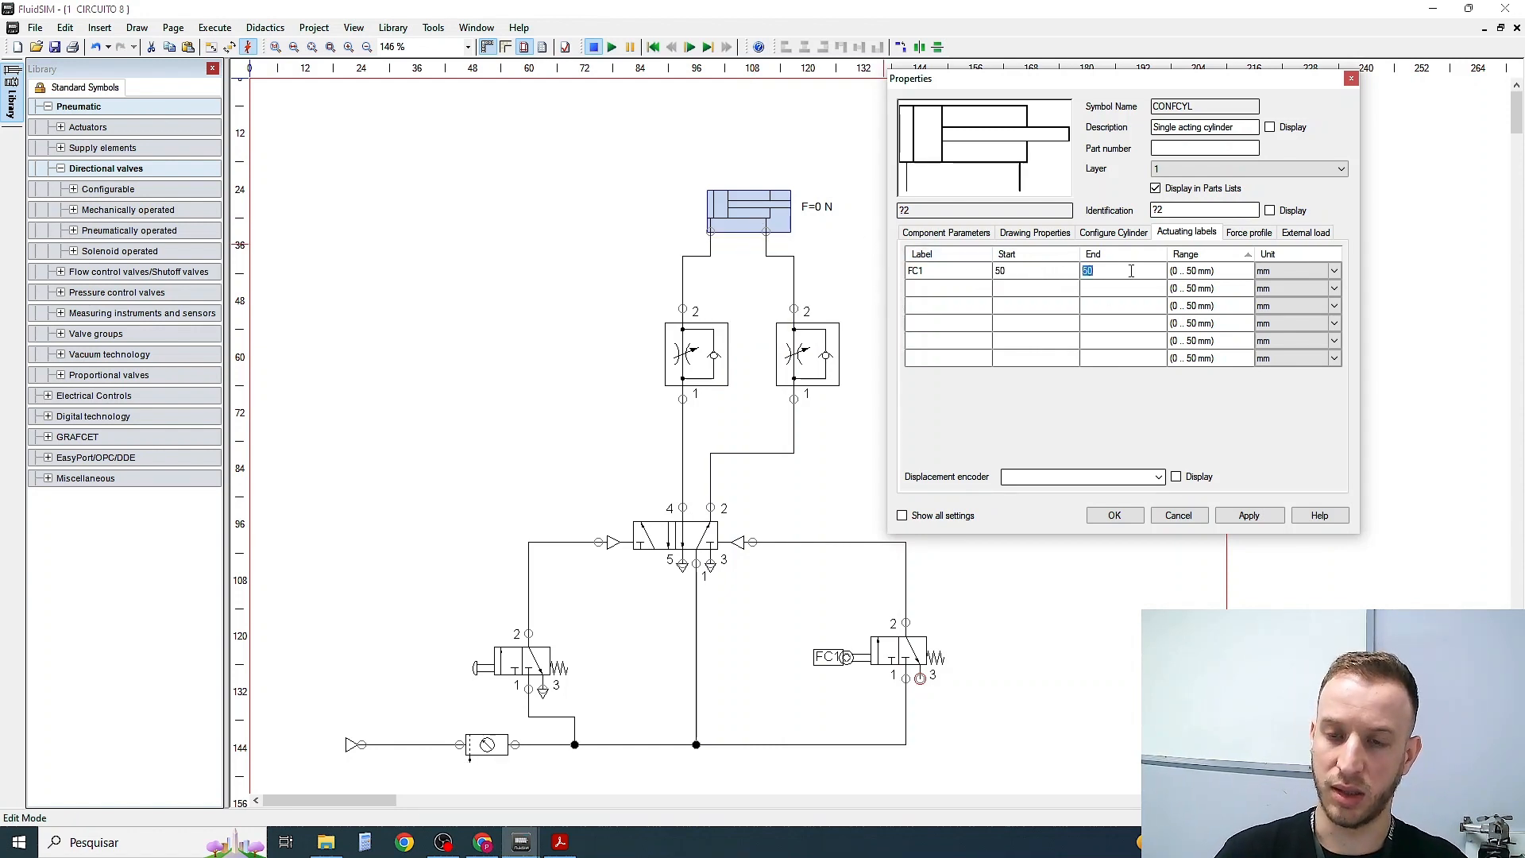
click(1205, 272)
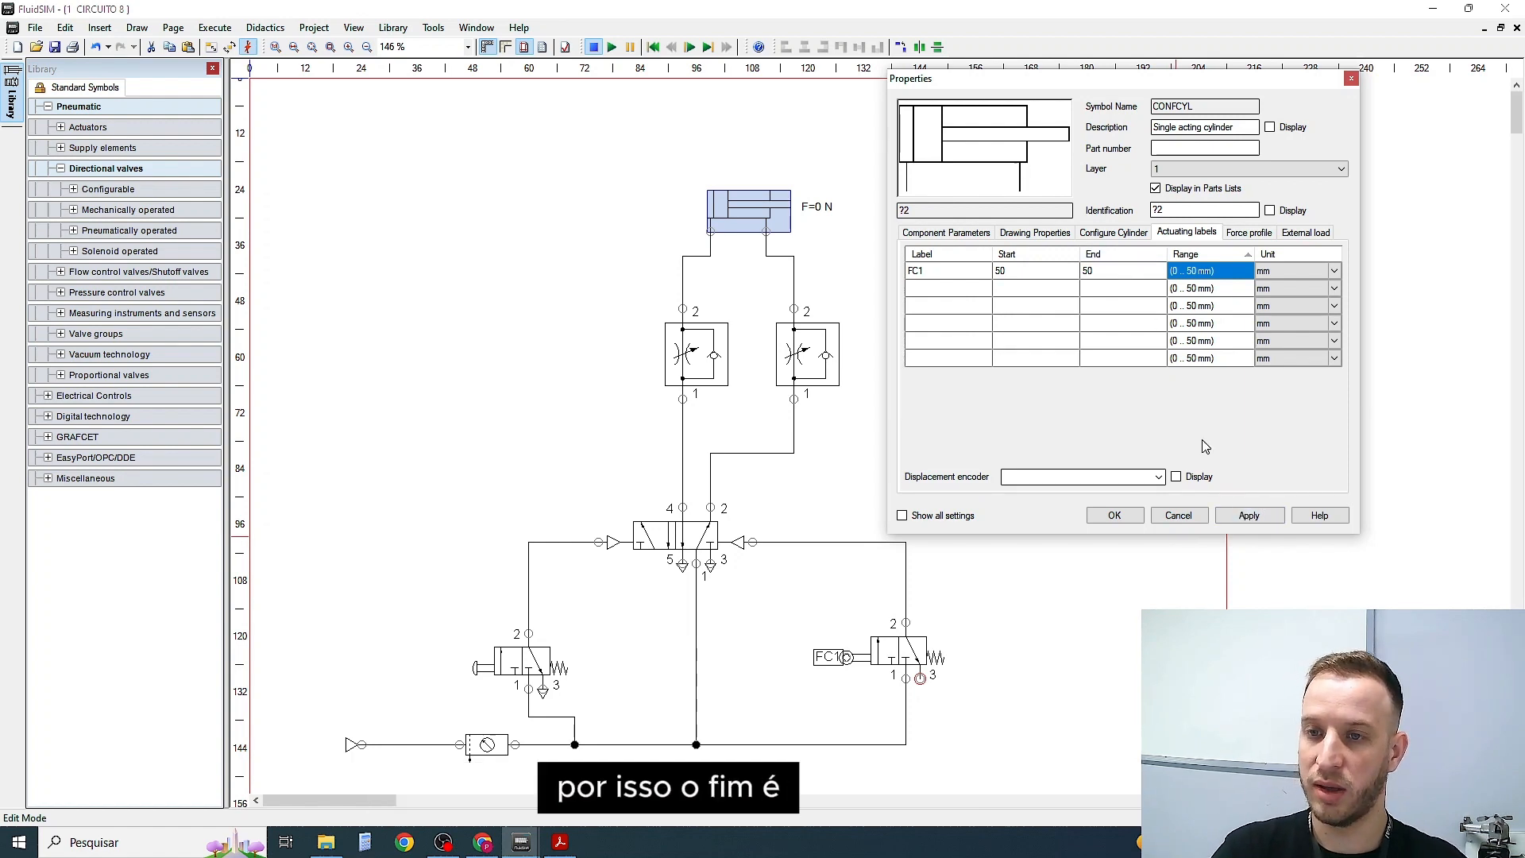
click(1249, 516)
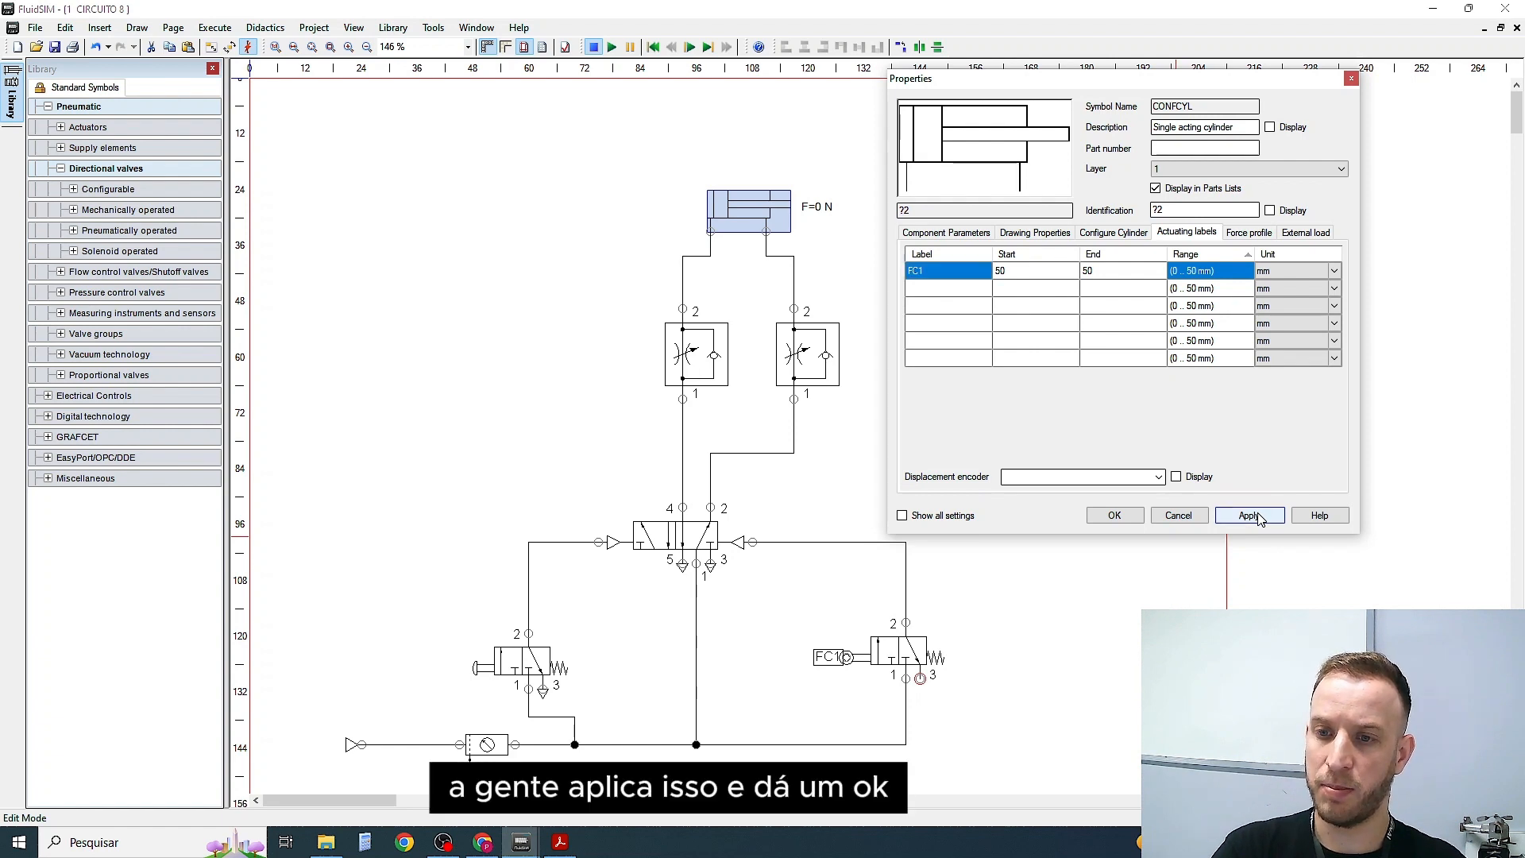
click(1115, 515)
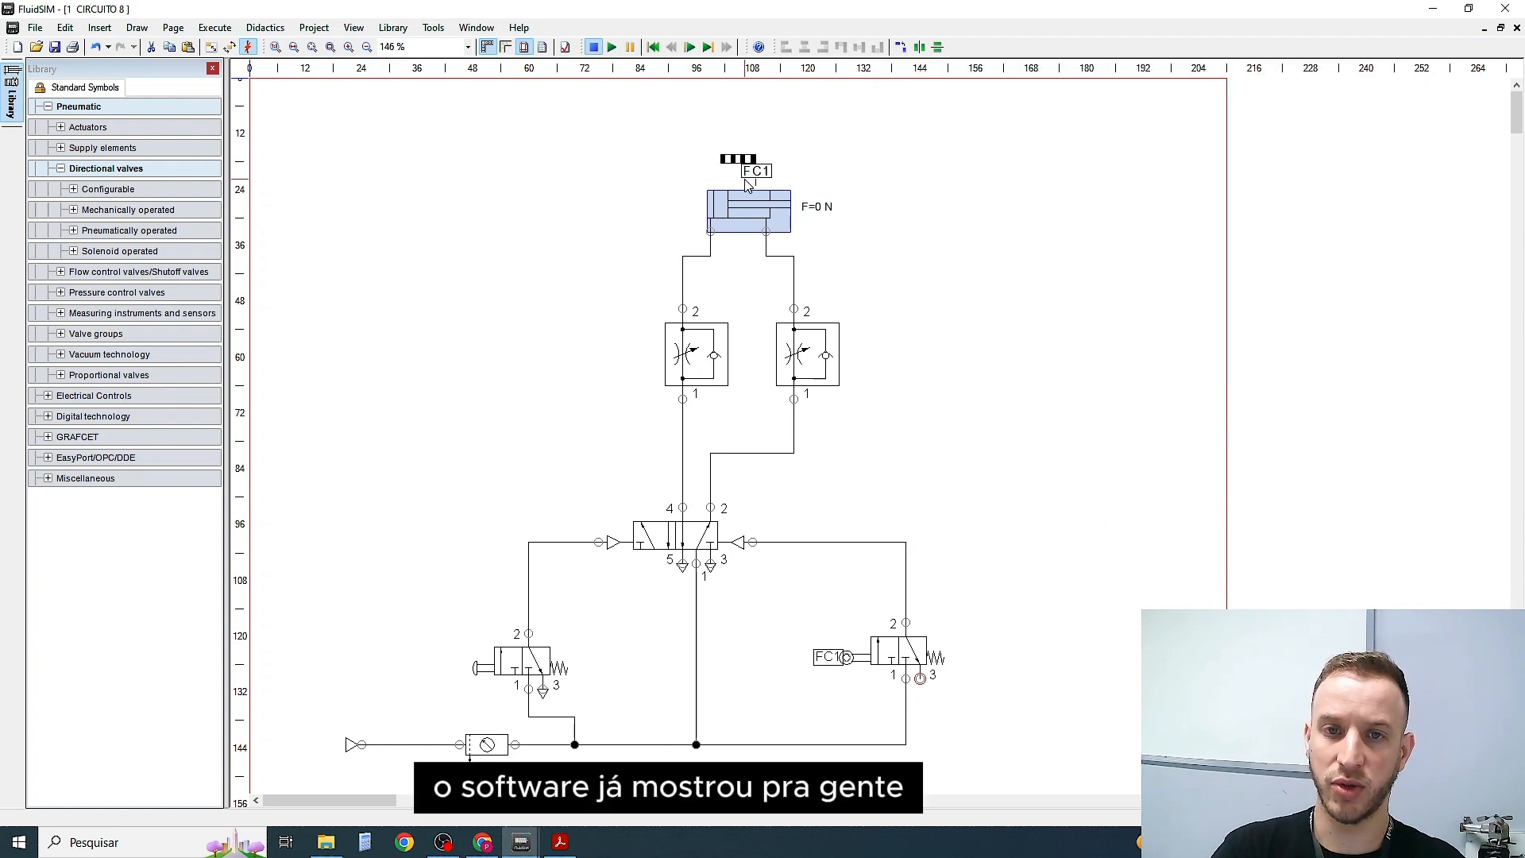
Try to simulate the circuit, and dismiss the drawing check
mouse_move(745, 157)
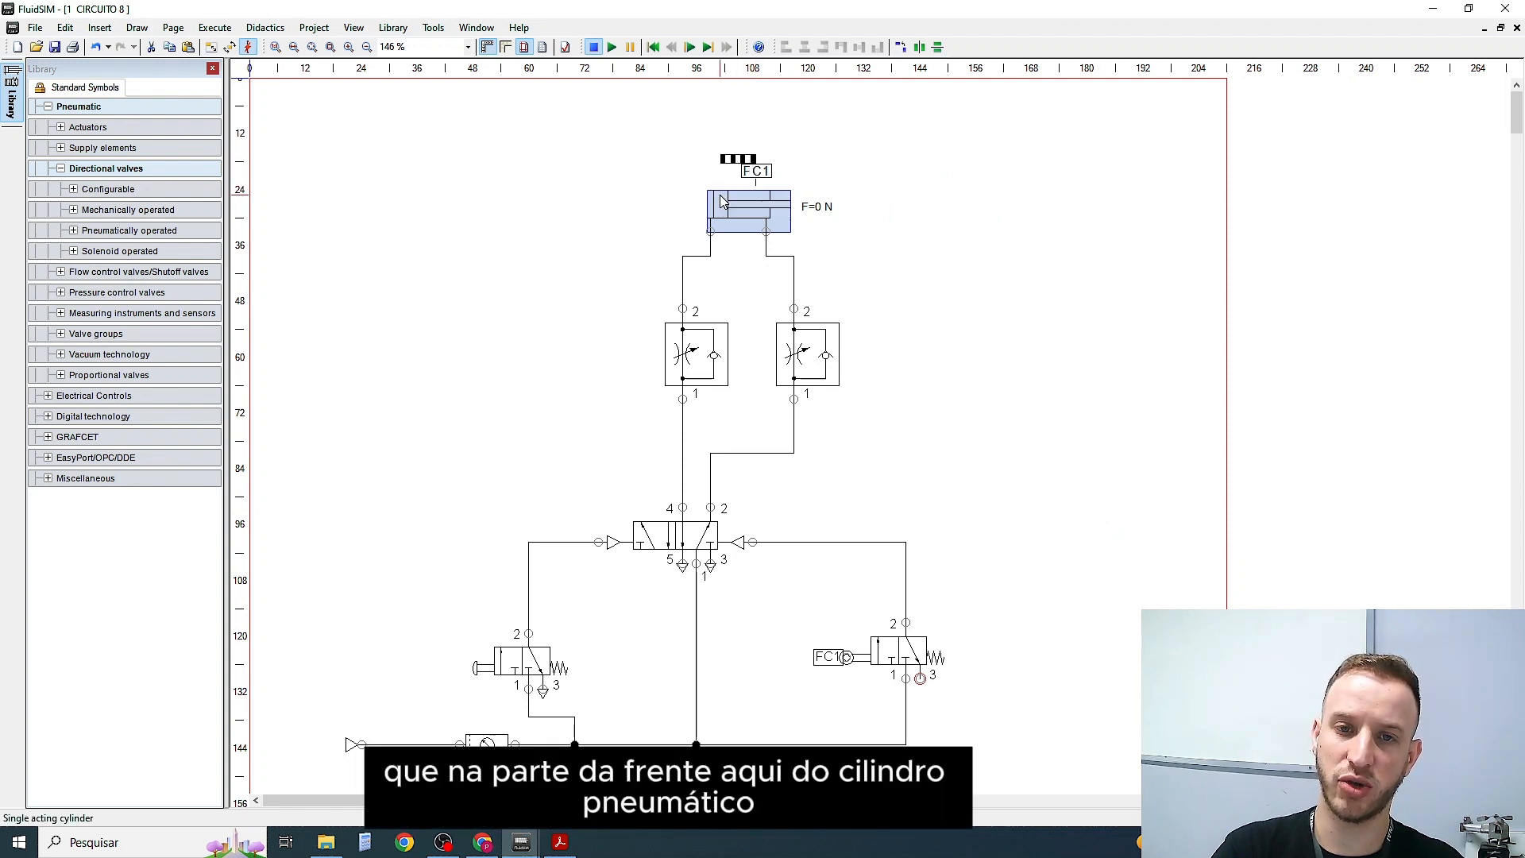
mouse_move(734, 202)
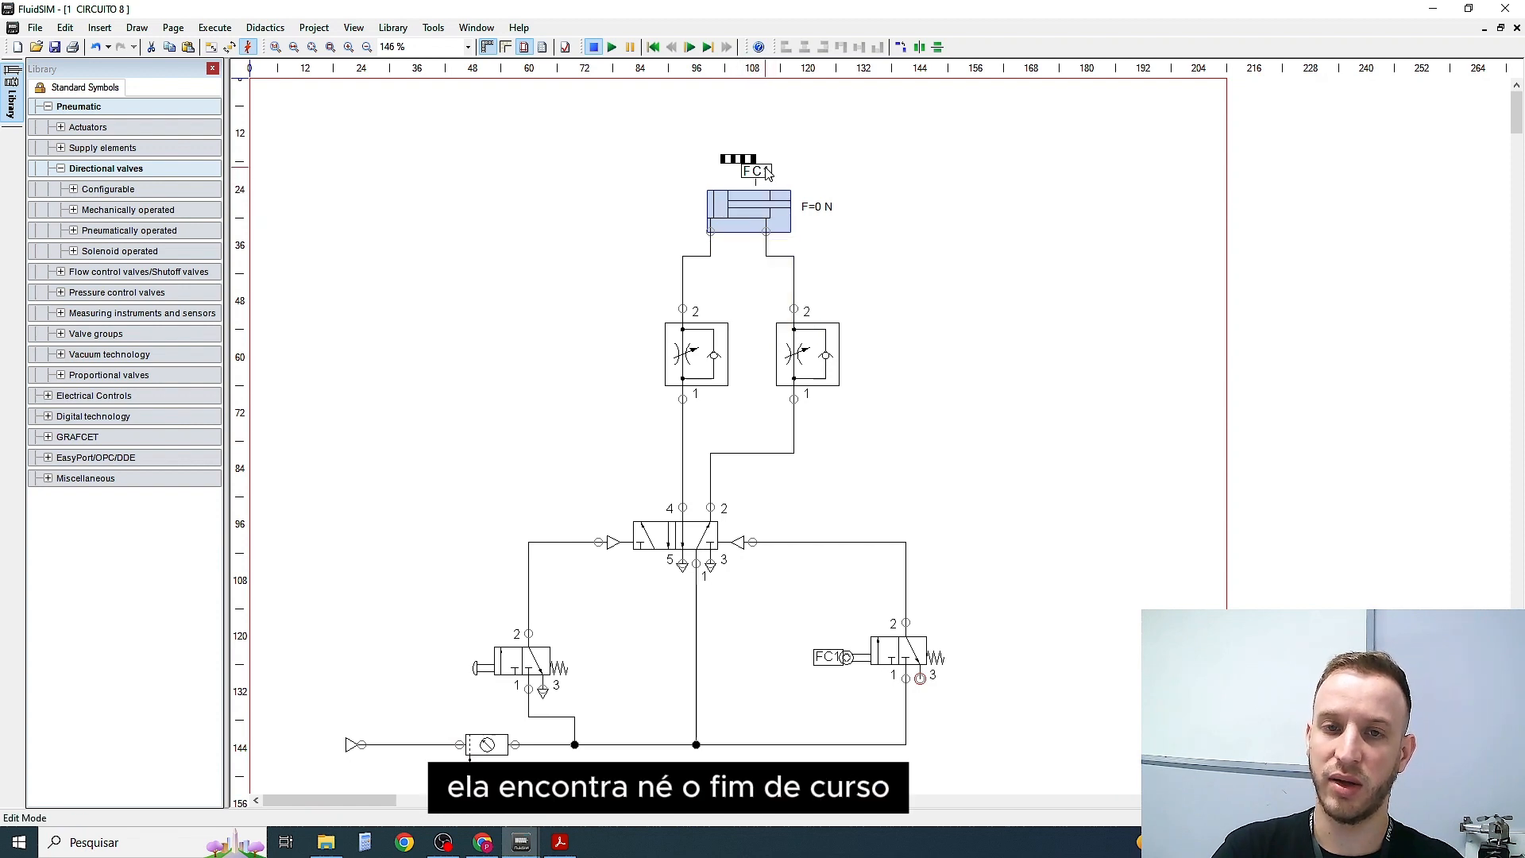
click(612, 48)
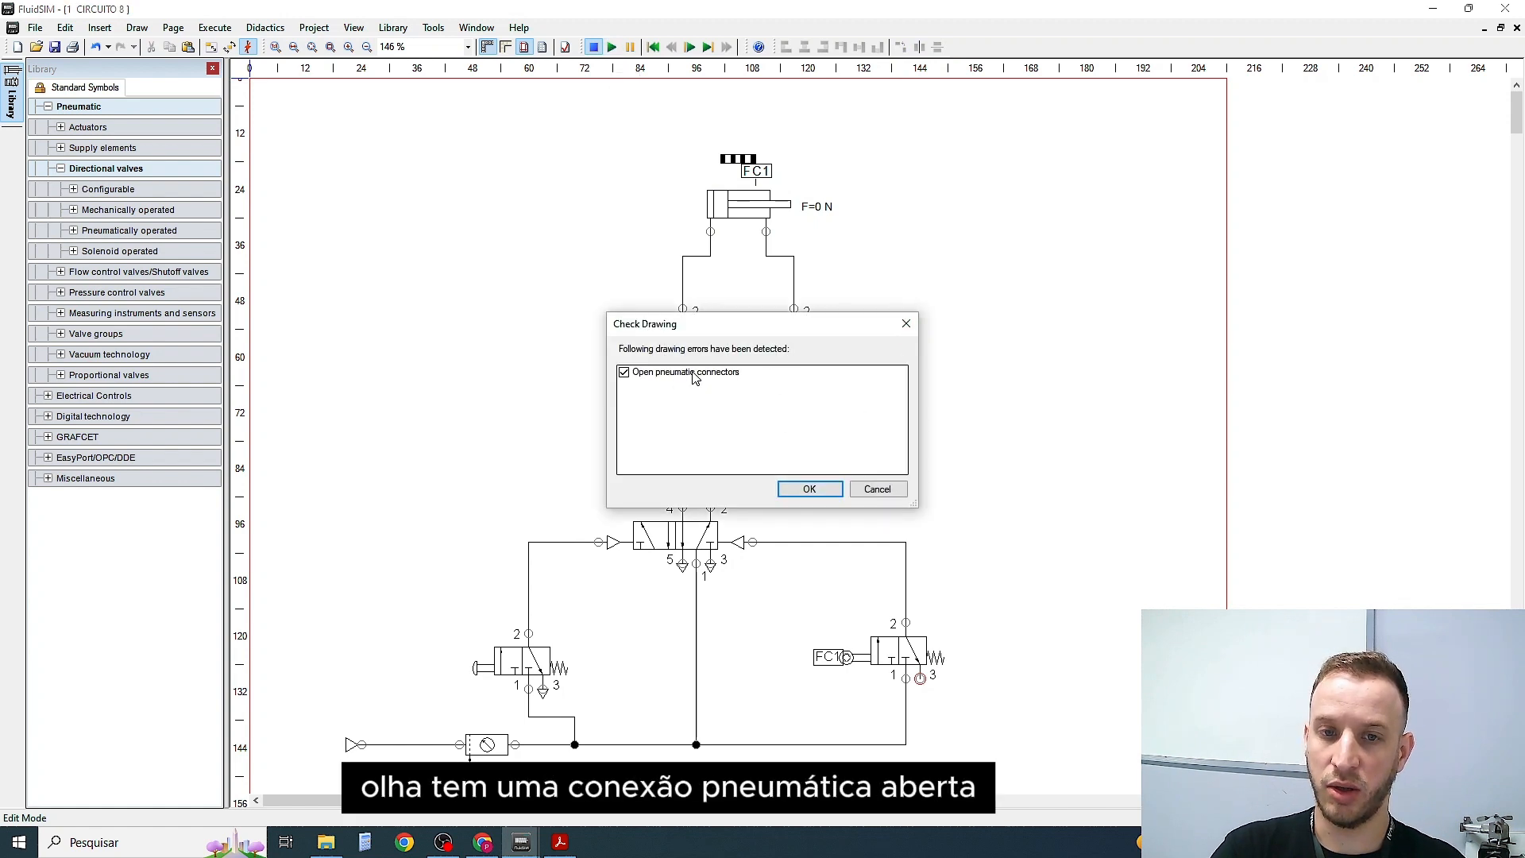
click(906, 323)
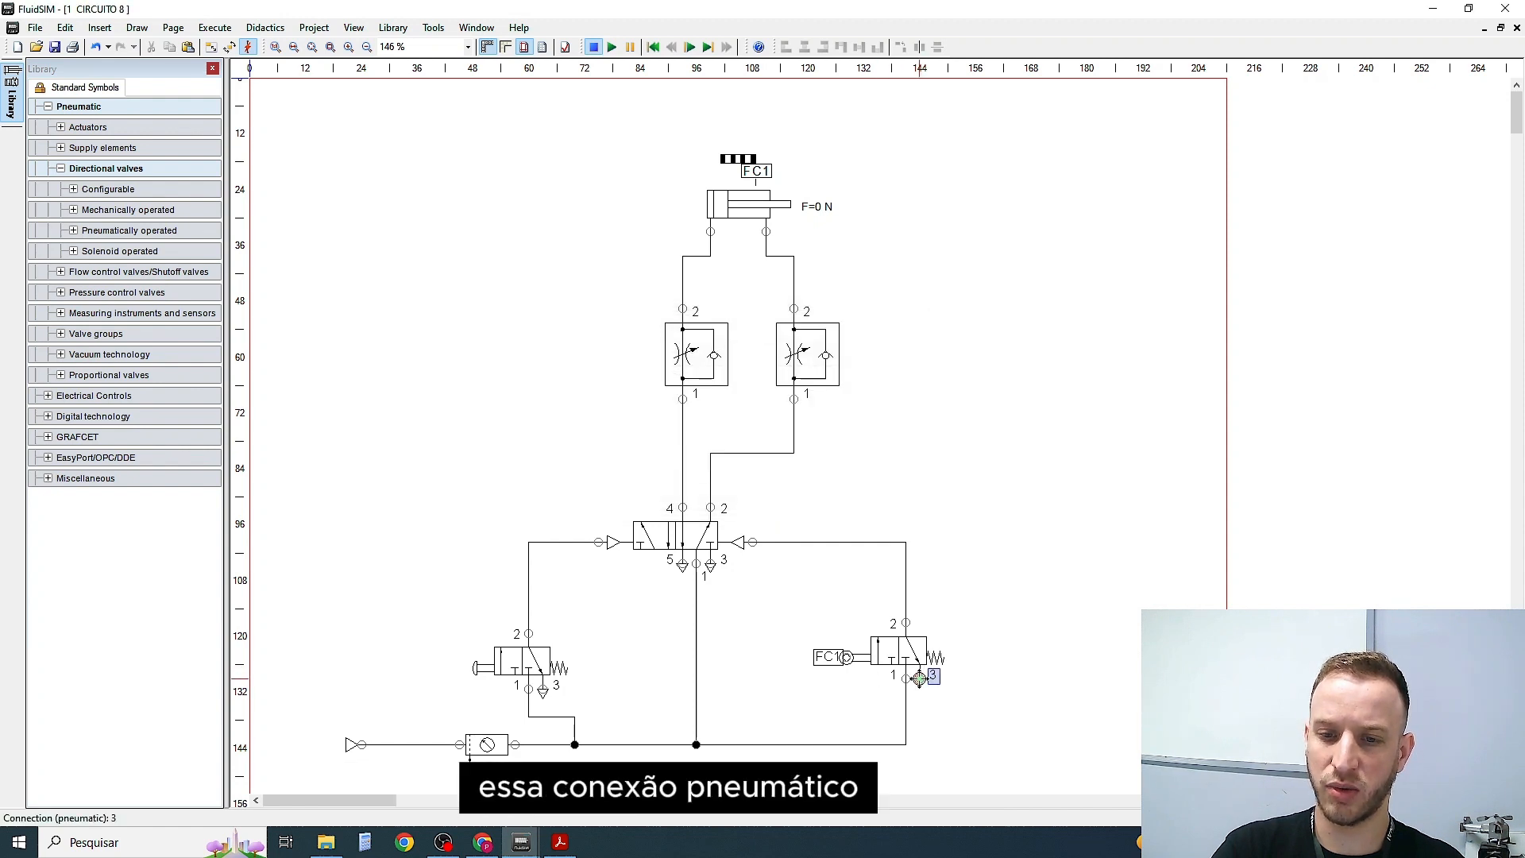
Add a downward exhaust terminator to port 3 of the FC1 roller-operated 3/n Way Valve
double_click(918, 678)
click(727, 563)
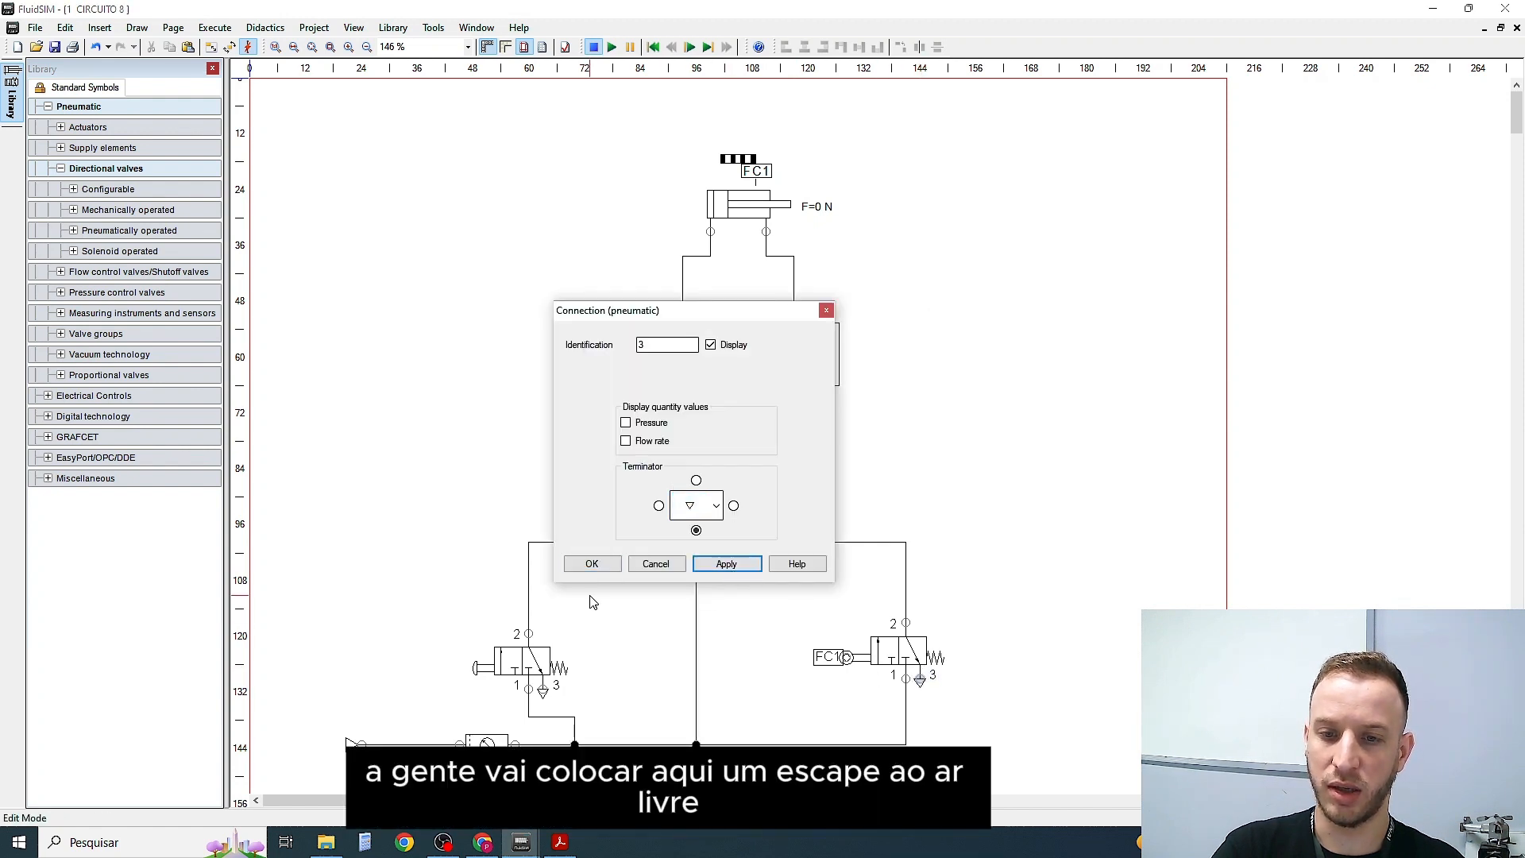
click(592, 564)
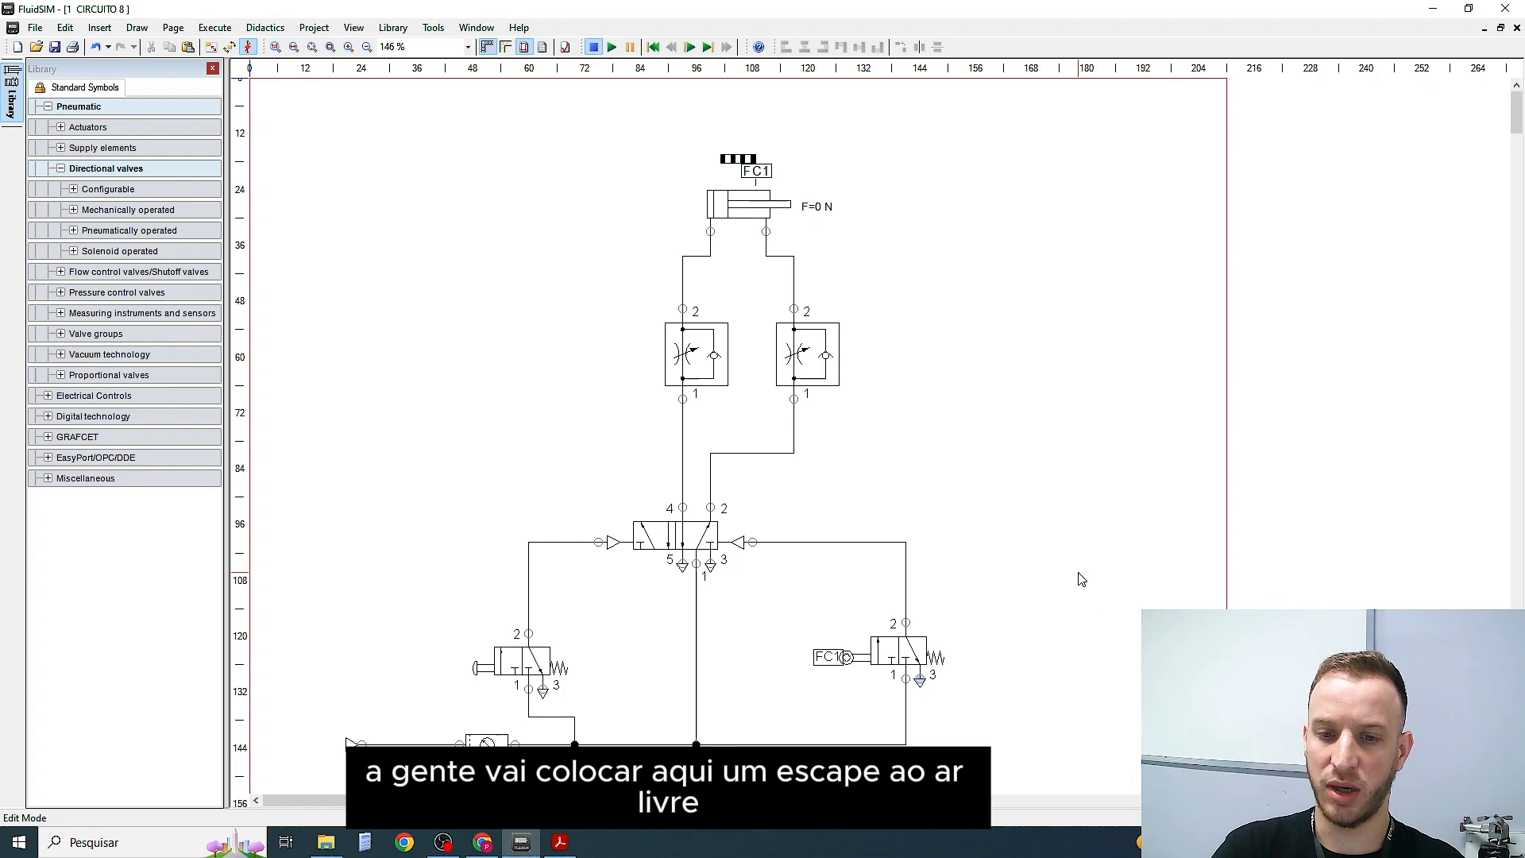
Start the simulation and set the opening level of the cylinder's right-hand throttle check valve to 50.7
click(612, 47)
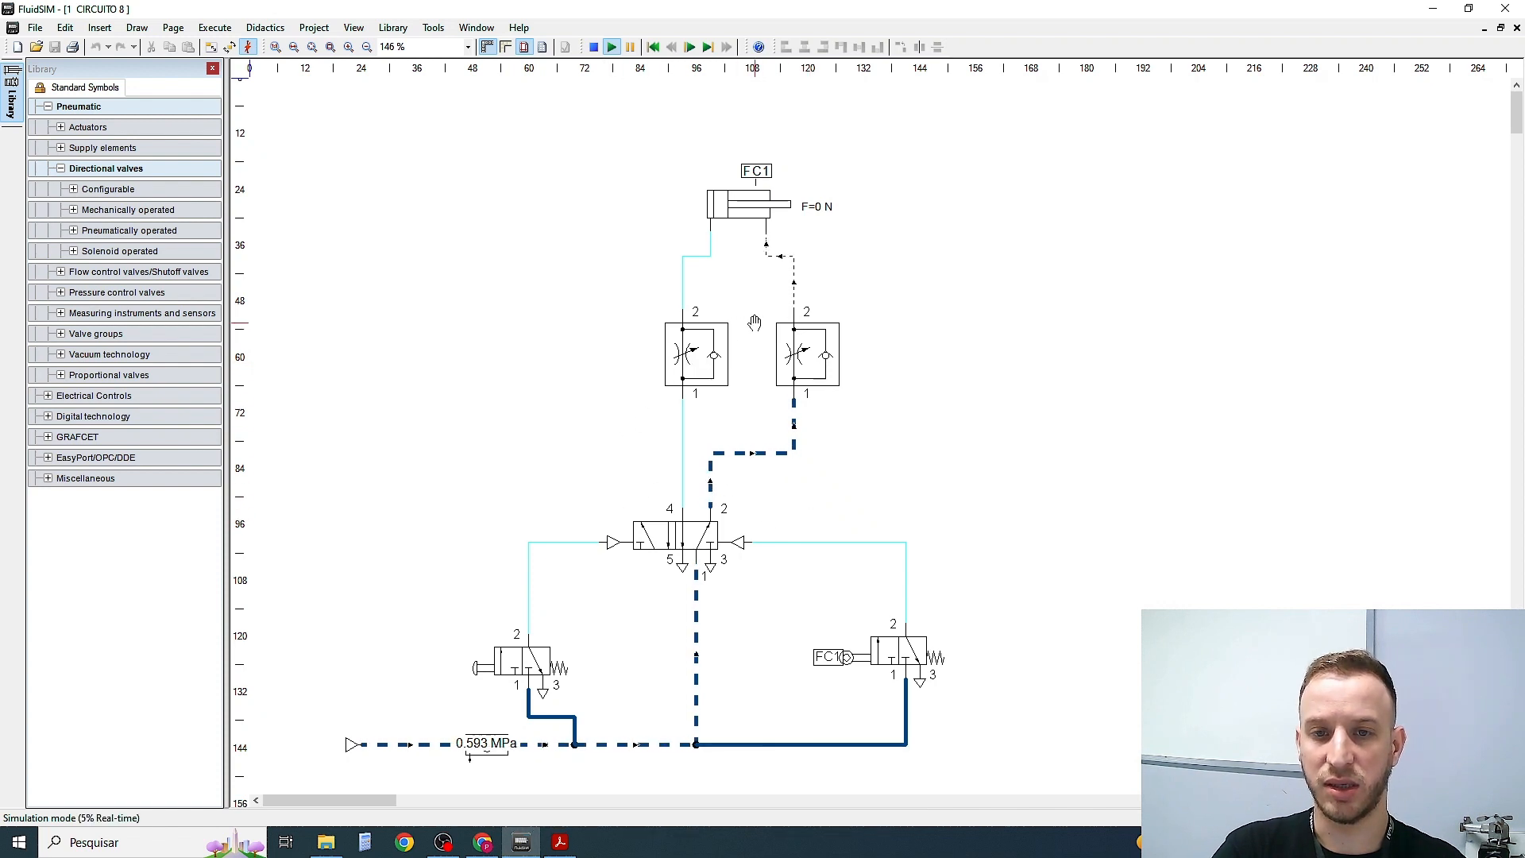
click(820, 357)
drag(766, 464, 818, 465)
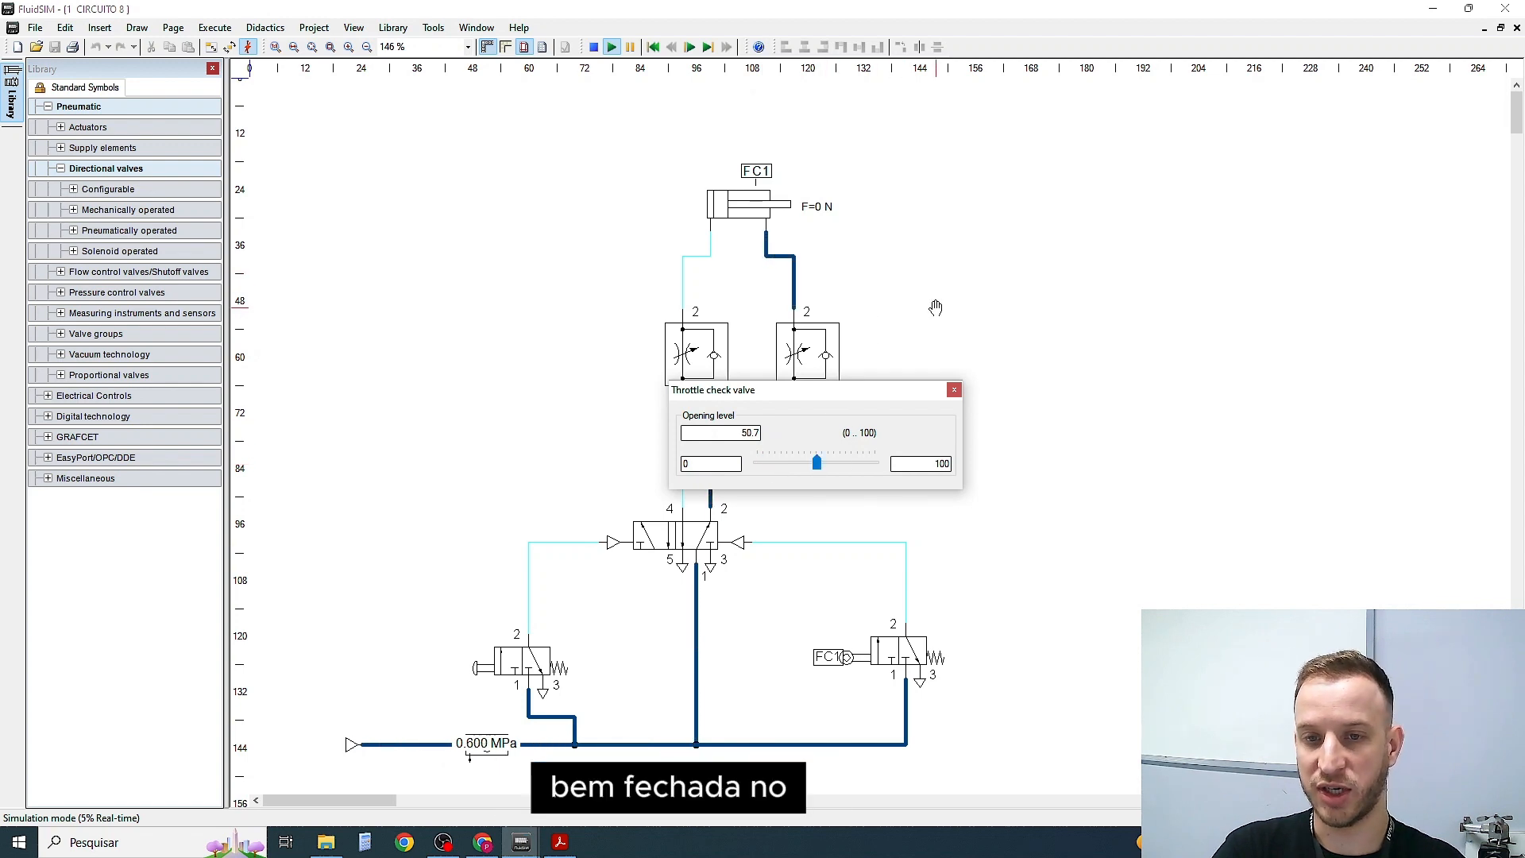
click(955, 389)
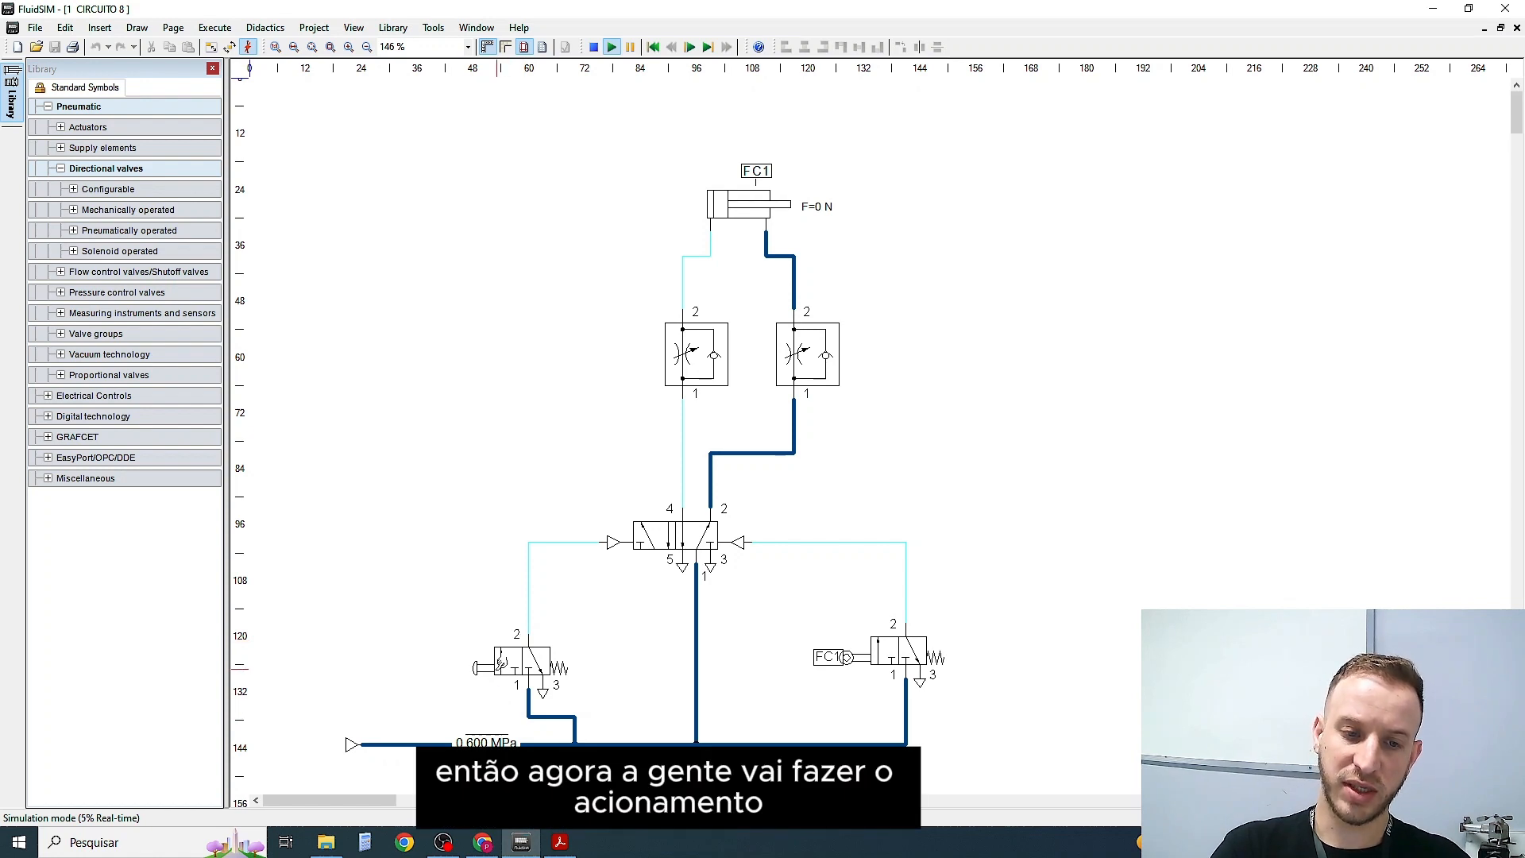
Test the automatic return by actuating the manually operated 3/n Way Valve twice, and save the circuit after ending the simulation
click(501, 664)
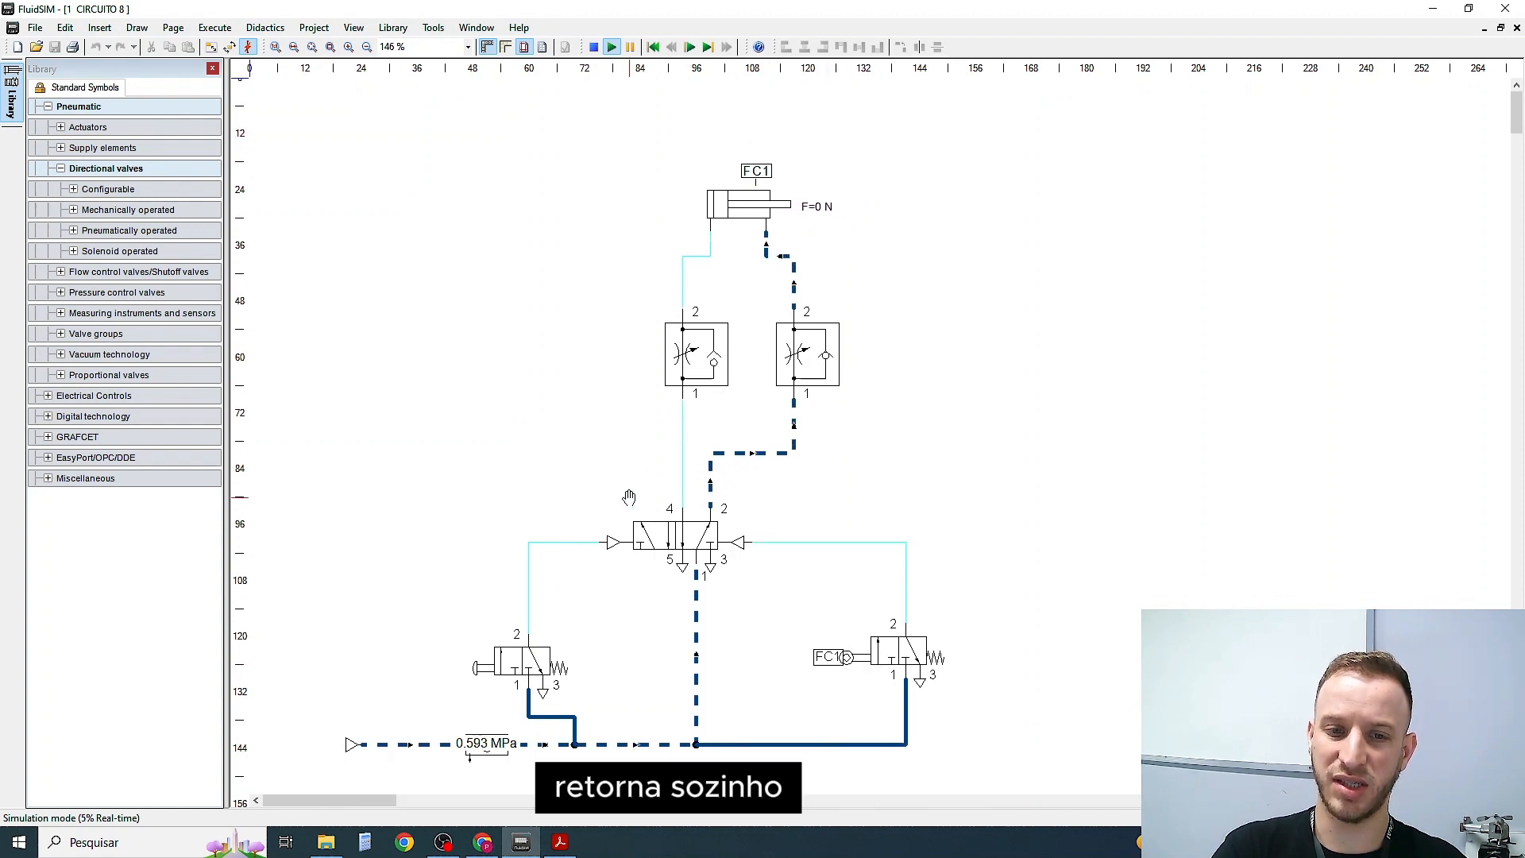
click(512, 658)
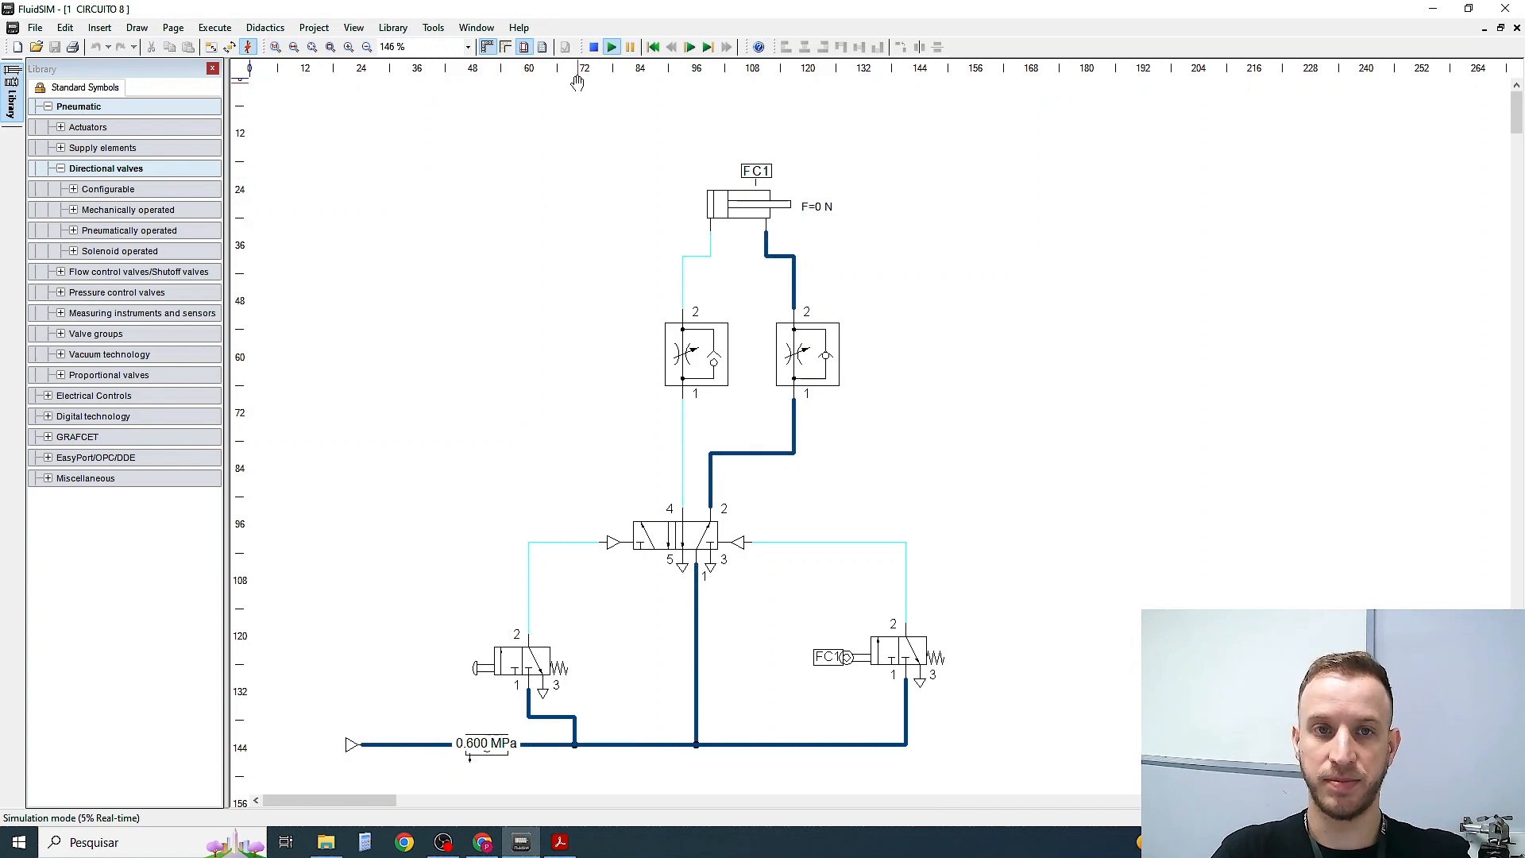
click(595, 48)
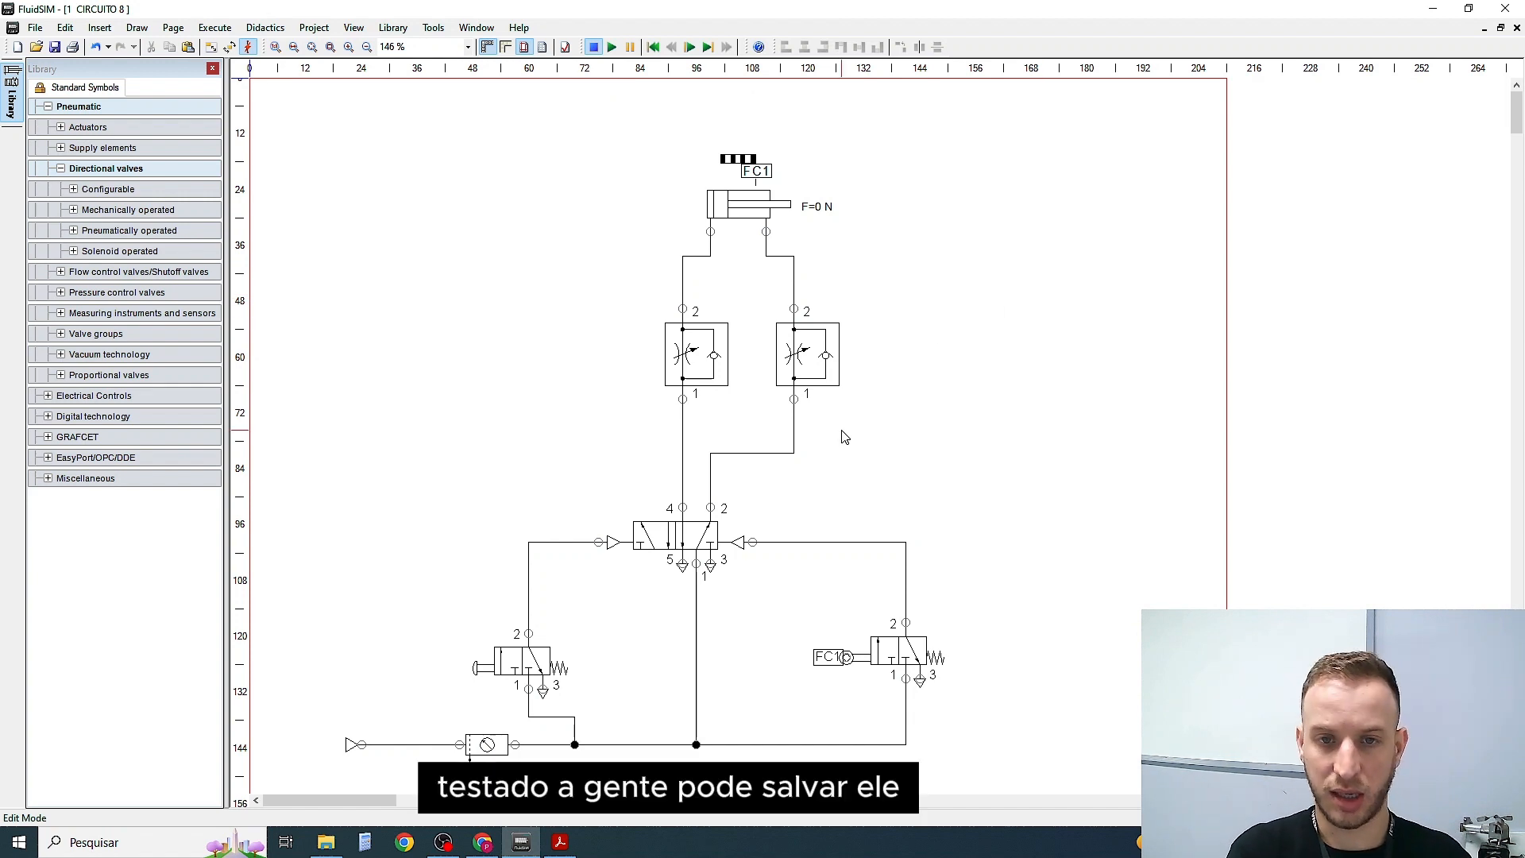
key(ctrl+s)
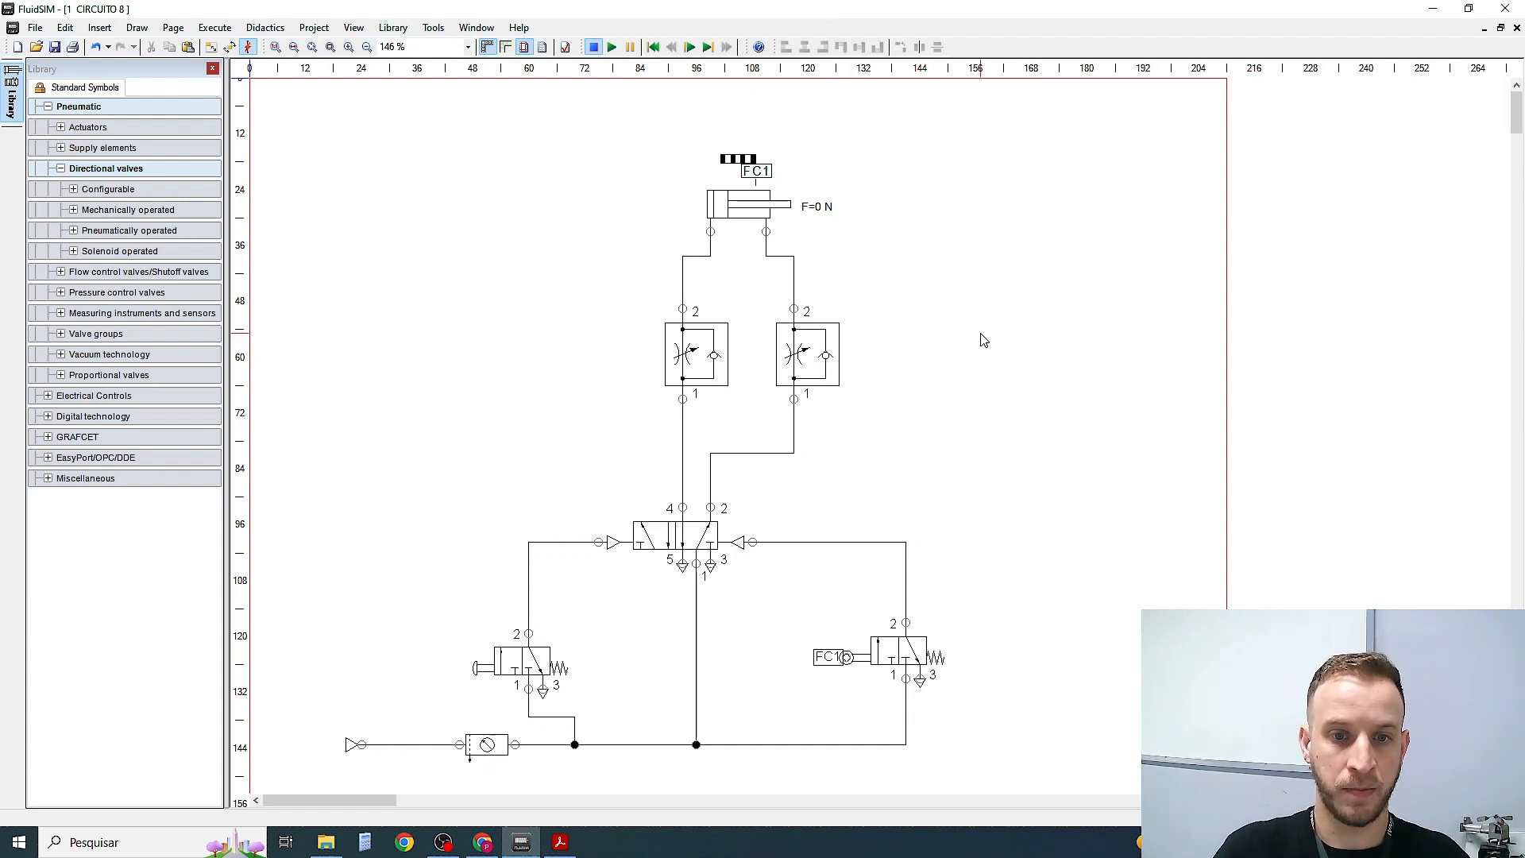